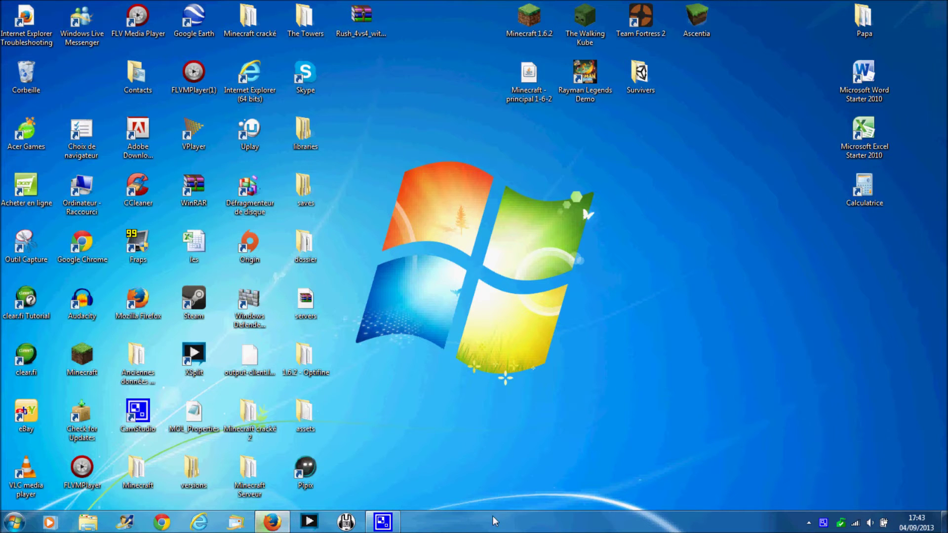
pyautogui.click(809, 523)
pyautogui.click(809, 523)
pyautogui.click(826, 524)
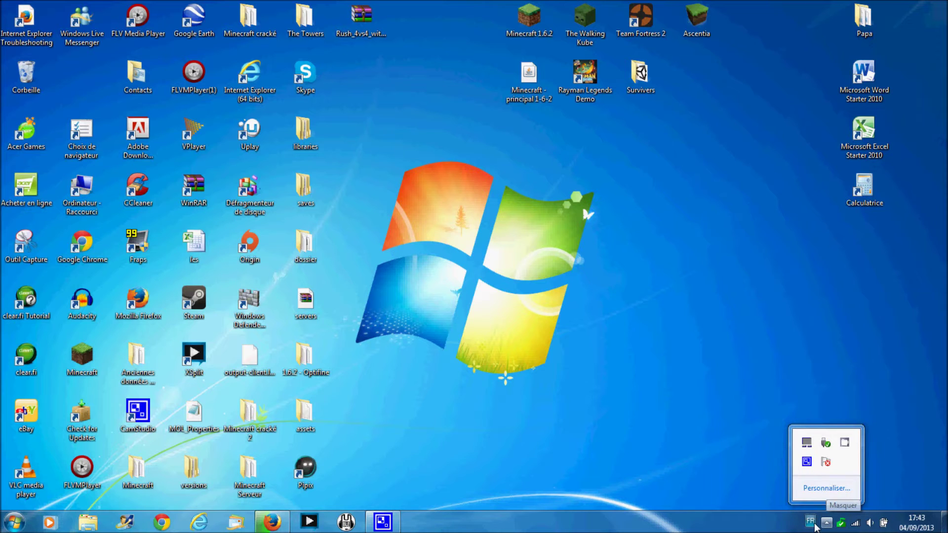
pyautogui.click(826, 524)
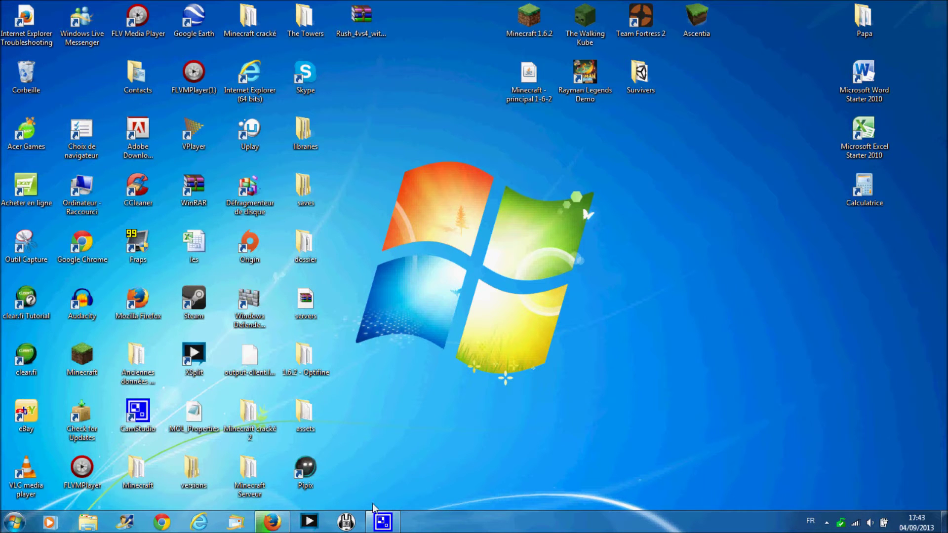
# Switch to Firefox and review the XSplit Broadcaster download page, including its available versions and system requirements
pyautogui.click(271, 521)
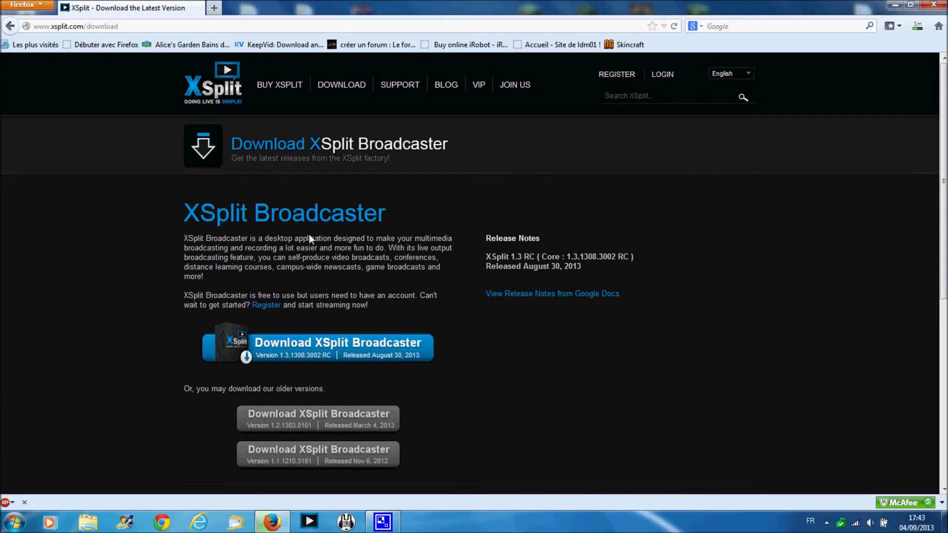
pyautogui.moveTo(380, 219); pyautogui.dragTo(298, 223)
pyautogui.click(182, 227)
pyautogui.scroll(-6, 185, 345)
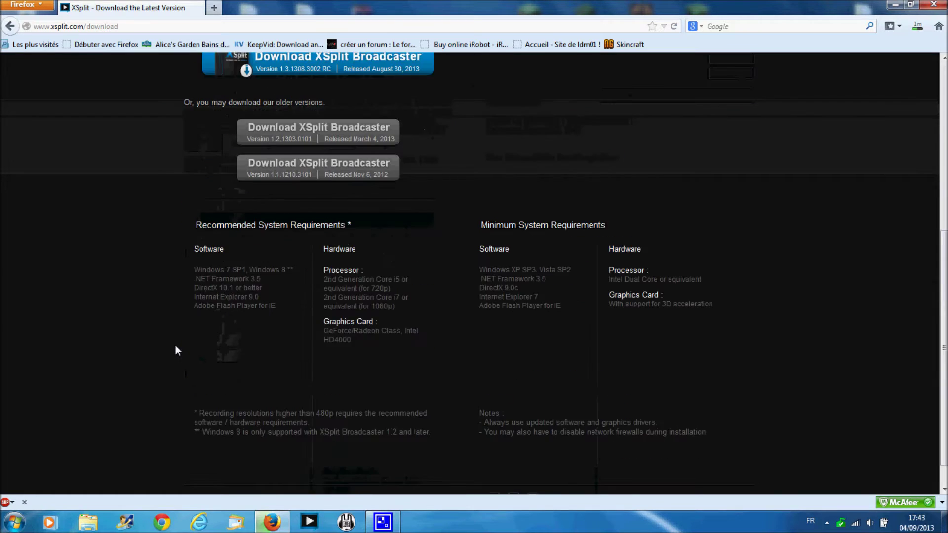
pyautogui.scroll(5, 175, 348)
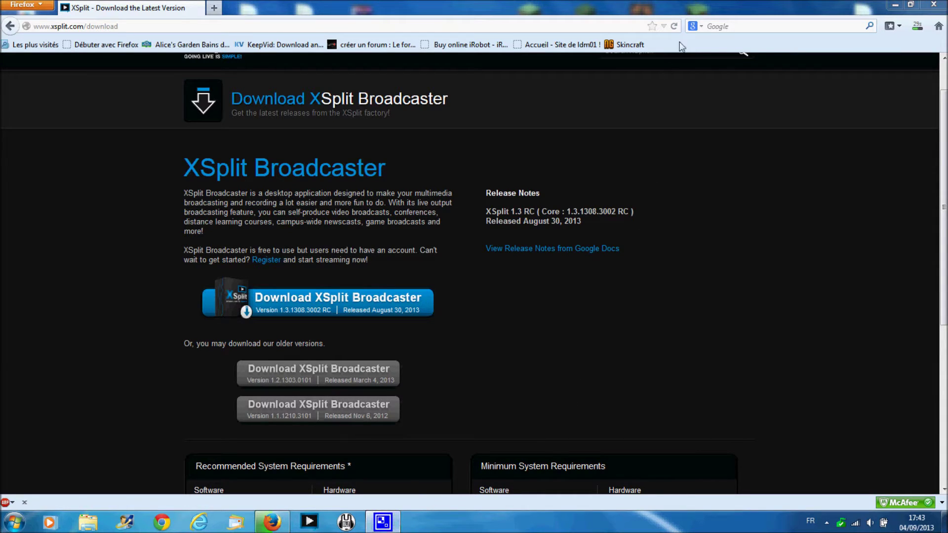
# Go to YouTube by way of Google and open the account settings (Paramètres)
pyautogui.click(726, 21)
pyautogui.press('Return')
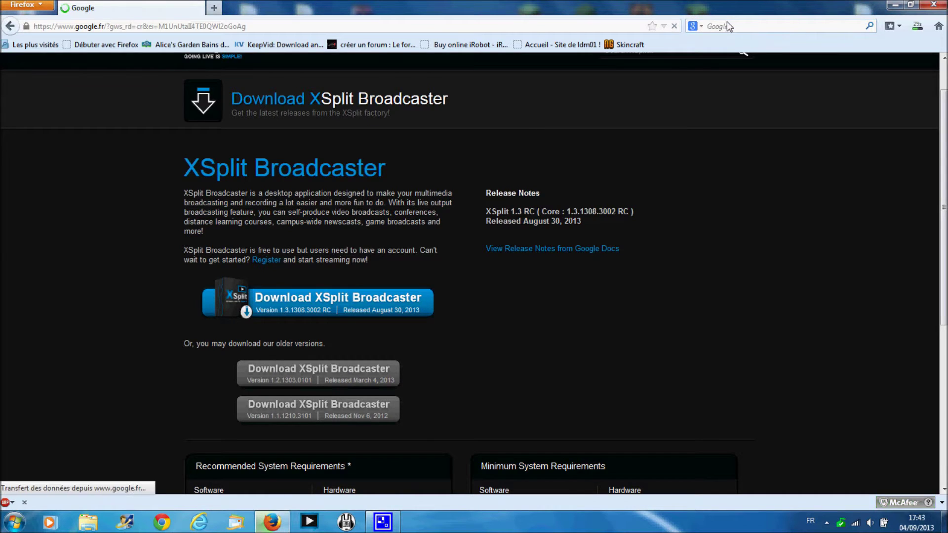
pyautogui.click(217, 62)
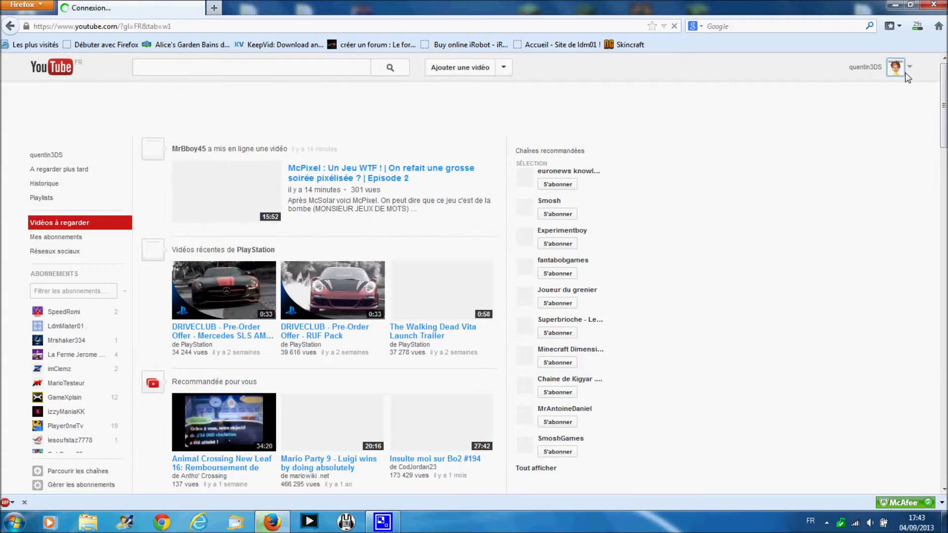
pyautogui.click(921, 70)
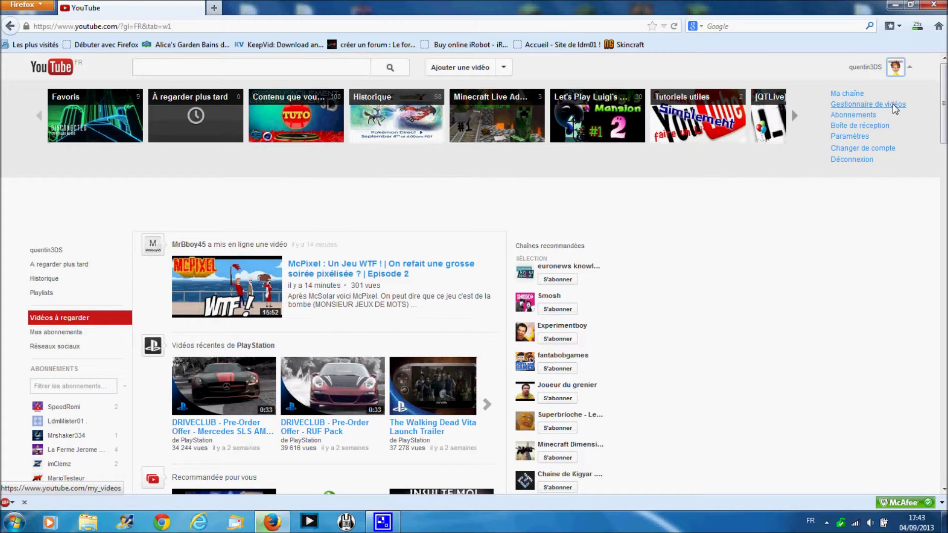
pyautogui.click(859, 138)
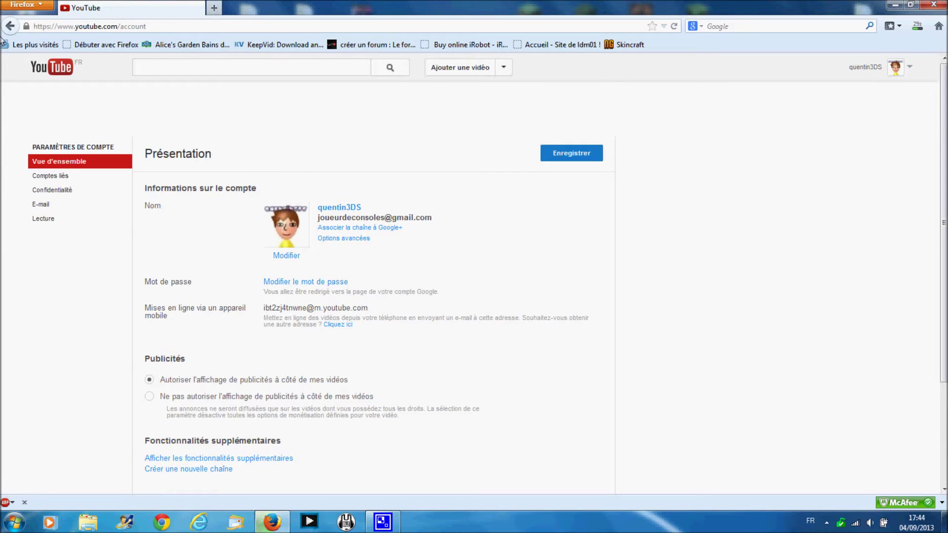
# Examine the "Fonctionnalités supplémentaires" section of the account overview, including the links to additional features and creating a new channel
pyautogui.scroll(-3, 392, 232)
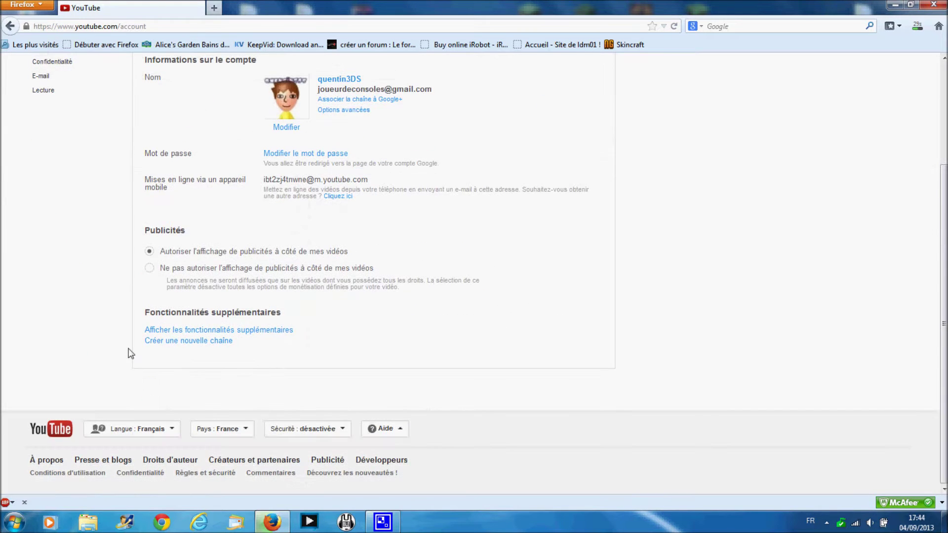
pyautogui.moveTo(146, 315); pyautogui.dragTo(301, 318)
pyautogui.click(252, 390)
pyautogui.moveTo(147, 349); pyautogui.dragTo(255, 356)
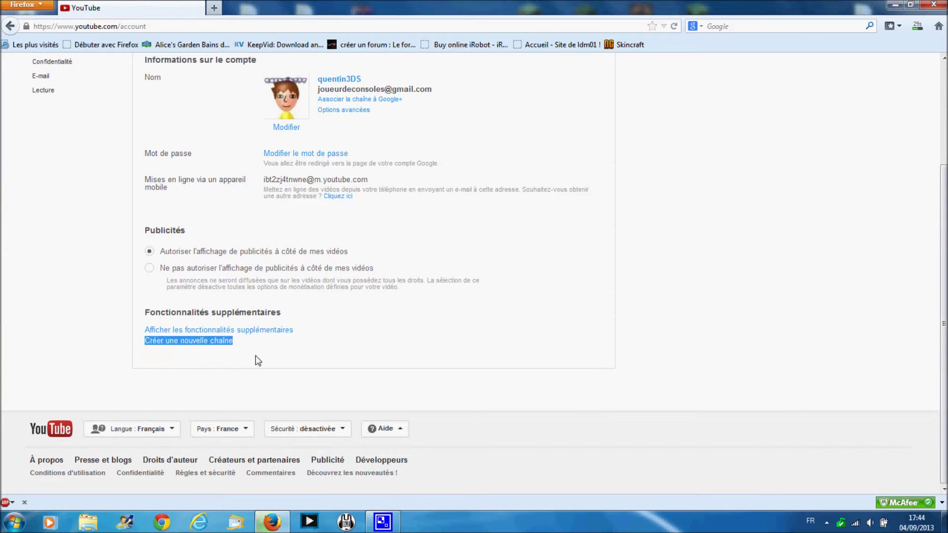
pyautogui.click(258, 355)
pyautogui.scroll(5, 321, 239)
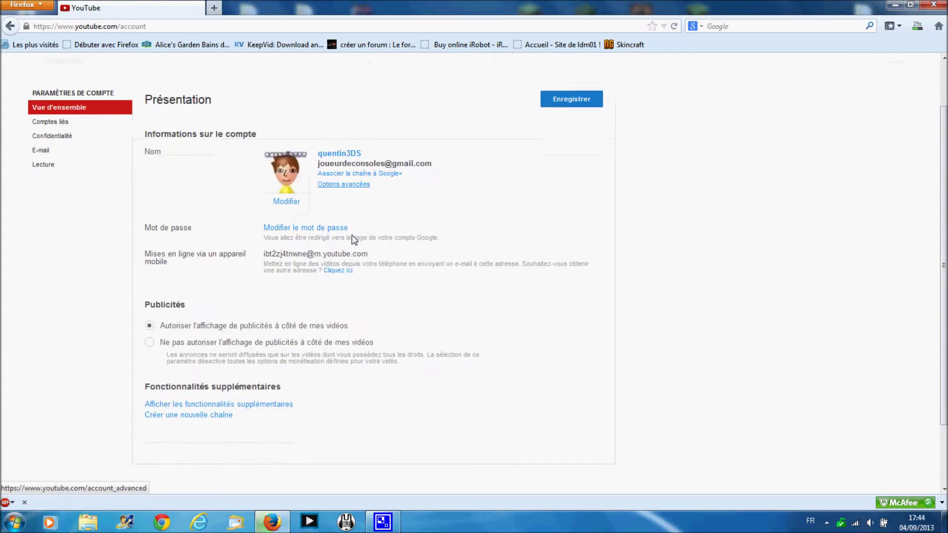
pyautogui.scroll(-5, 395, 296)
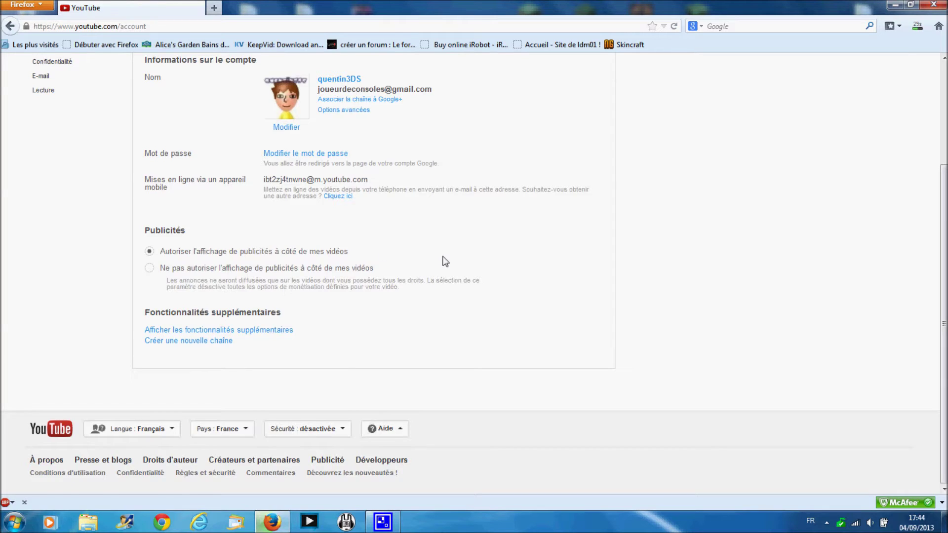
pyautogui.scroll(3, 446, 262)
# Go to the live events section (Événements en direct) of the video manager and start planning a new event
pyautogui.click(895, 67)
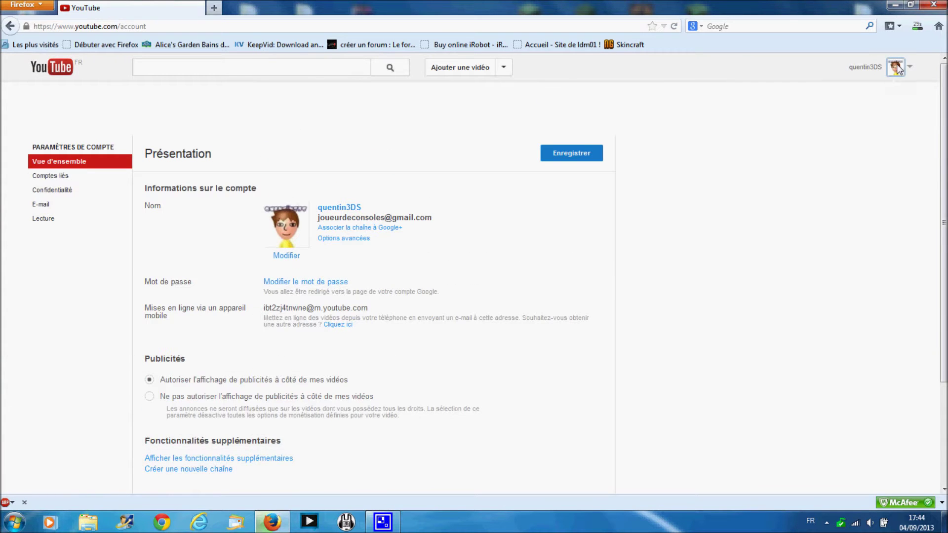
pyautogui.click(897, 105)
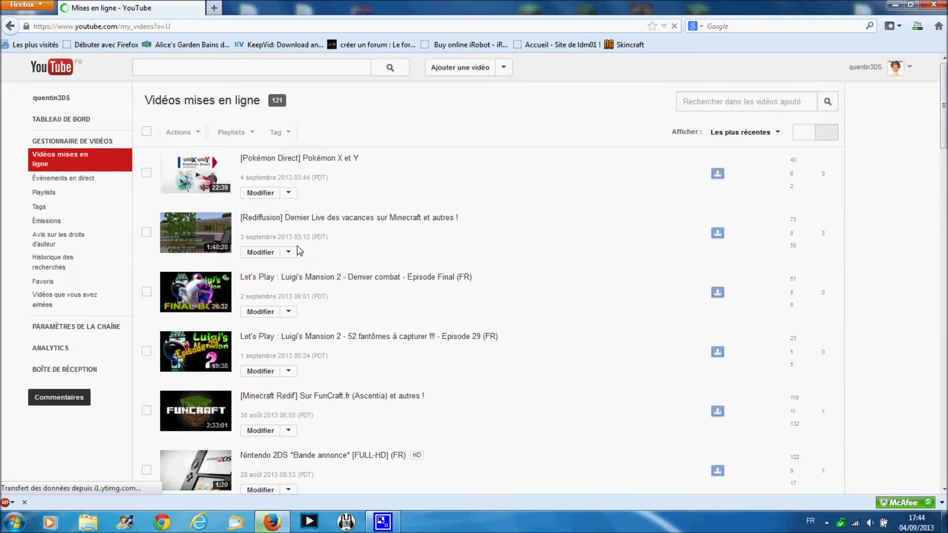
pyautogui.click(106, 234)
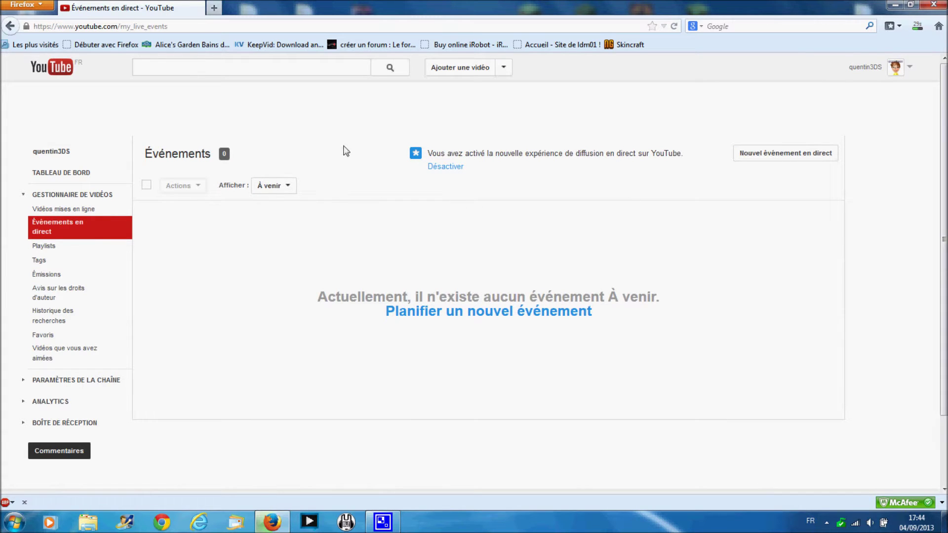
pyautogui.click(487, 318)
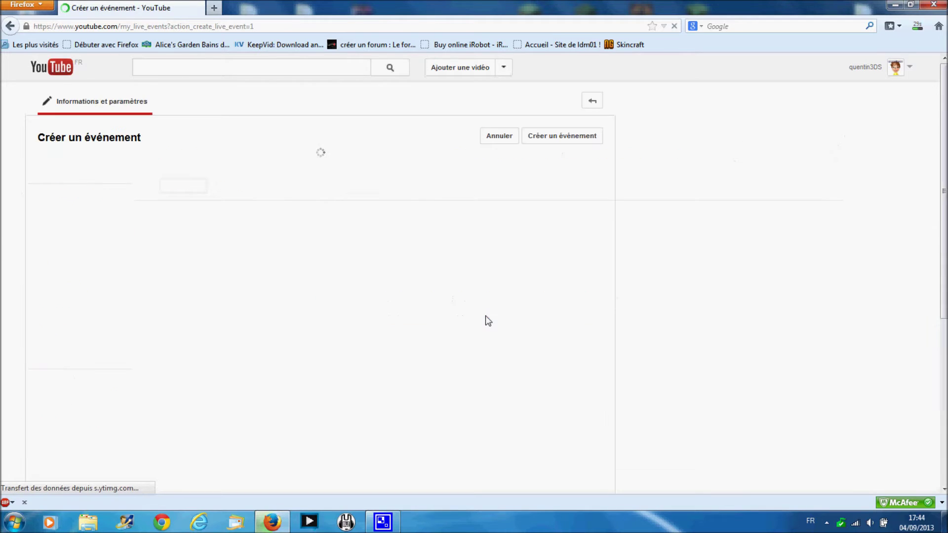
# Title the event "tuto" and set its privacy to Privée
pyautogui.click(229, 274)
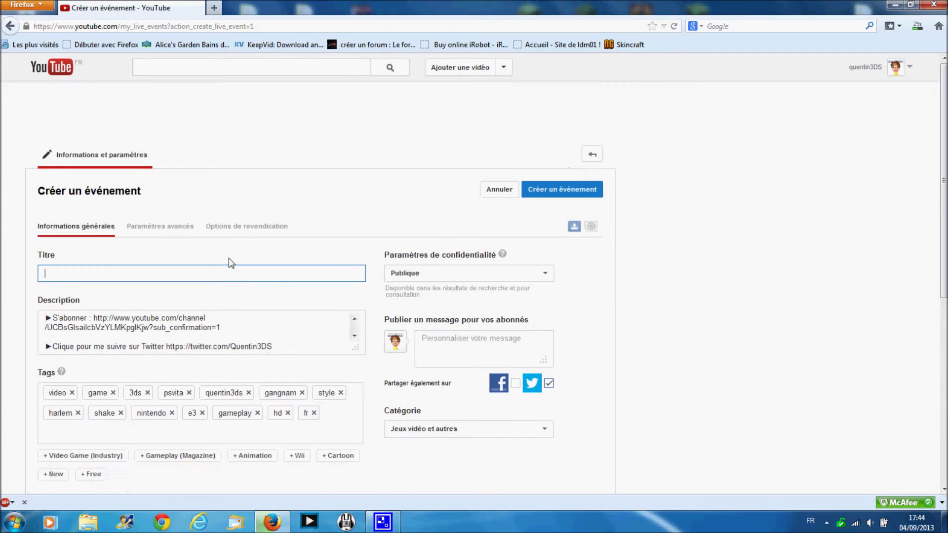
pyautogui.write('tuto')
pyautogui.click(509, 274)
pyautogui.click(508, 306)
# Schedule the event to start at 5:00pm and last 30 mins
pyautogui.scroll(-3, 474, 272)
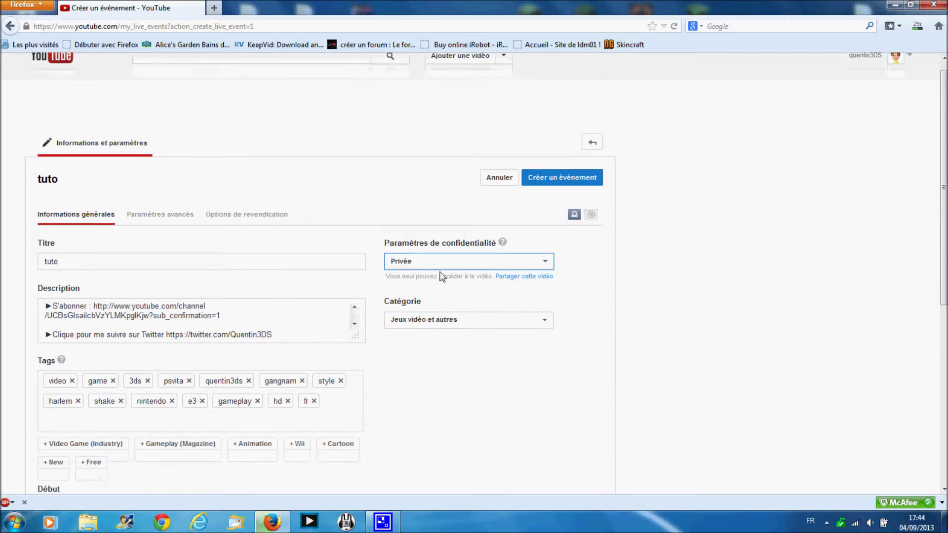
pyautogui.click(137, 294)
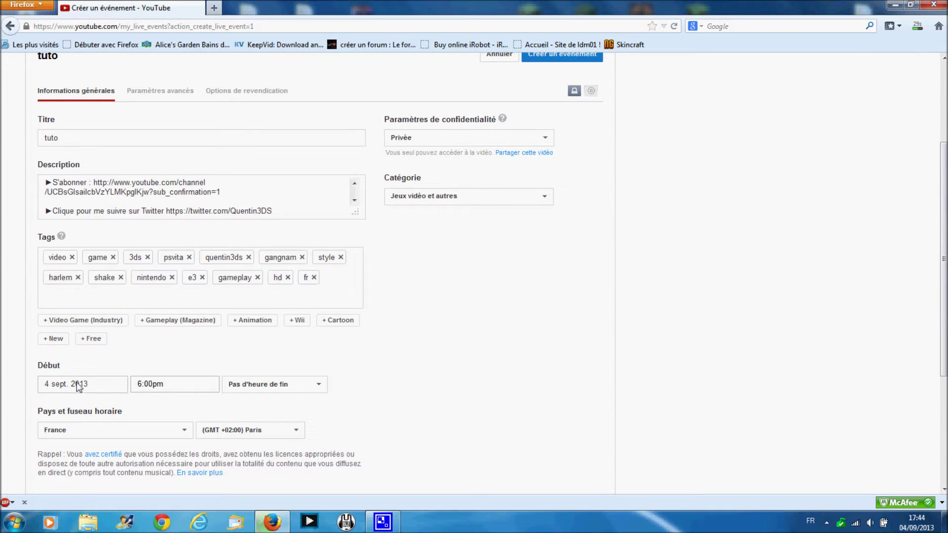
pyautogui.click(164, 385)
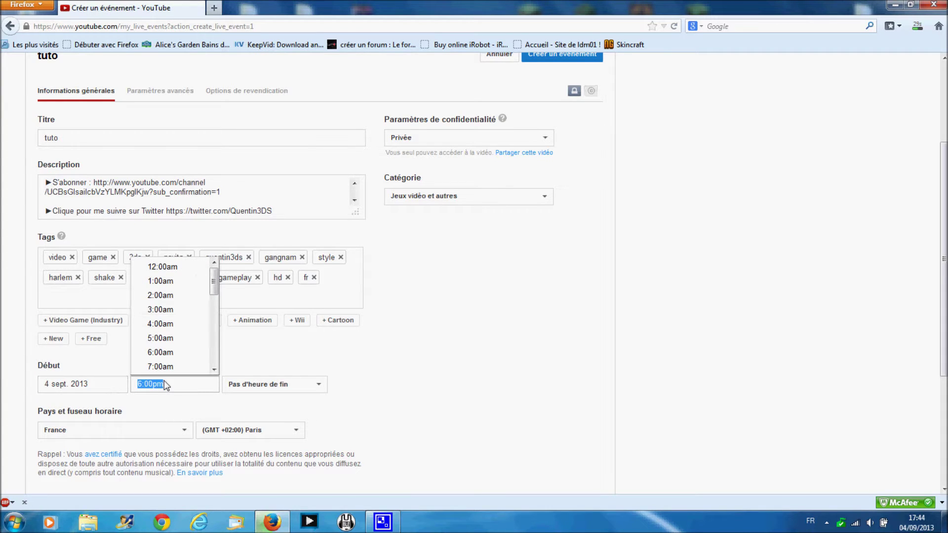
pyautogui.moveTo(213, 282); pyautogui.dragTo(212, 344)
pyautogui.click(179, 338)
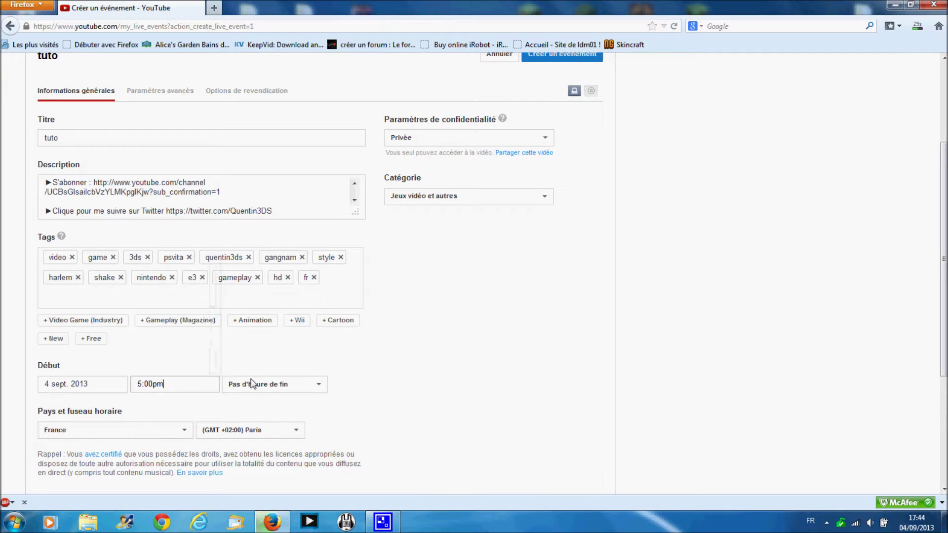
pyautogui.click(306, 388)
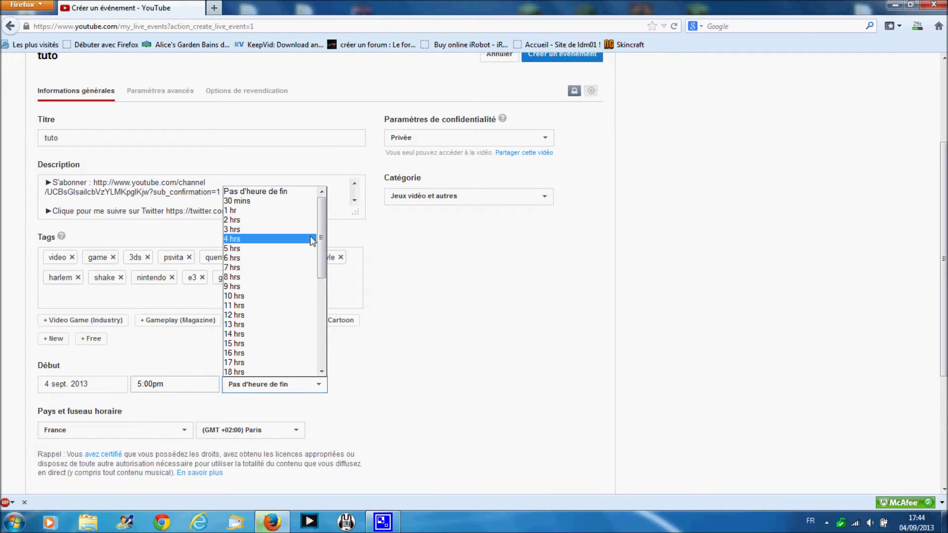
pyautogui.moveTo(322, 224); pyautogui.dragTo(321, 261)
pyautogui.click(277, 202)
pyautogui.scroll(-3, 448, 373)
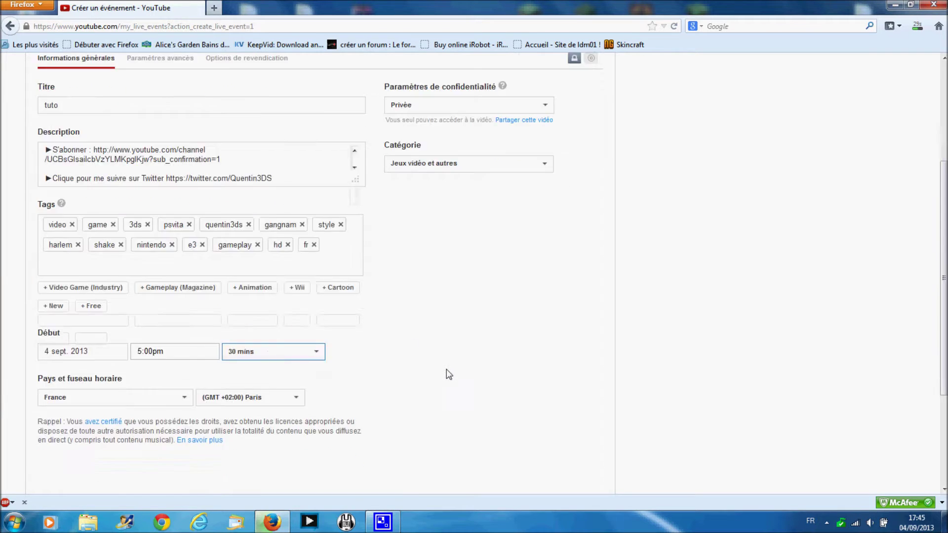
# Check the category choices, keep "Jeux vidéo et autres" and create the event
pyautogui.scroll(6, 448, 373)
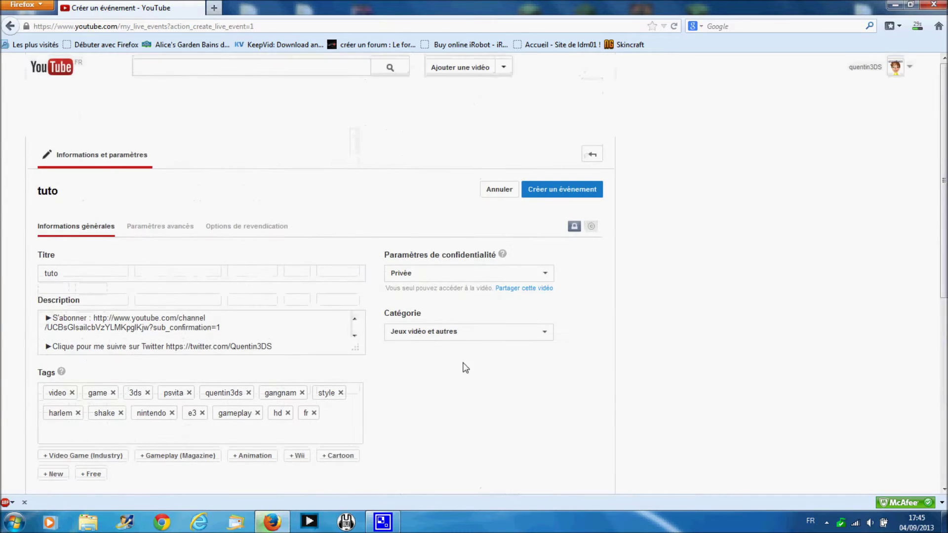
pyautogui.click(461, 334)
pyautogui.click(461, 334)
pyautogui.scroll(-5, 518, 335)
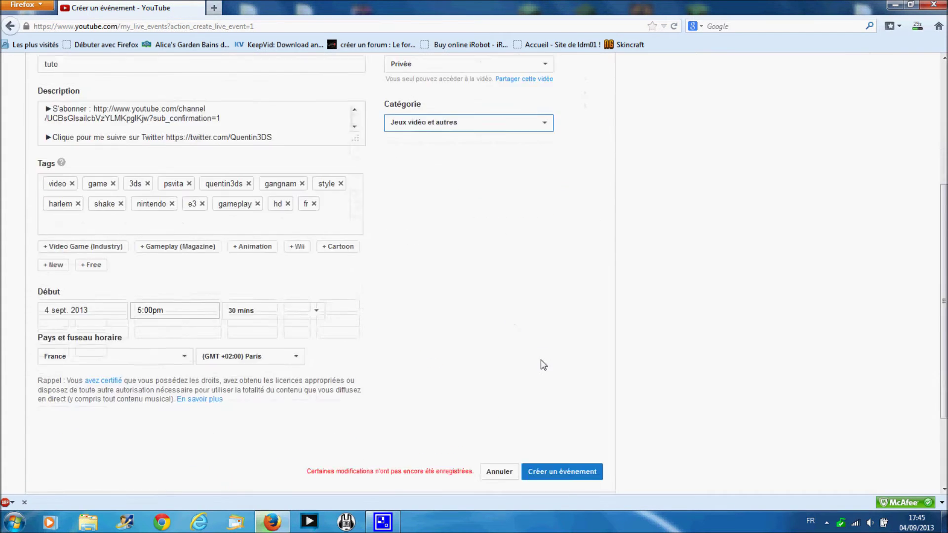
pyautogui.click(555, 410)
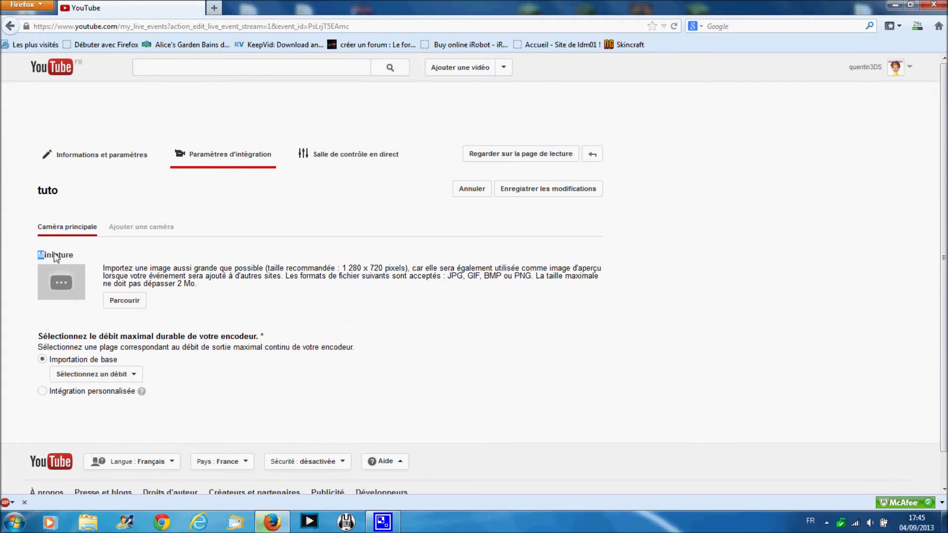
# Switch XSplit Broadcaster to the Minecraft scene and set the event's basic ingestion bitrate to 400 - 1 000 kbits/s (360p)
pyautogui.moveTo(54, 253); pyautogui.dragTo(286, 306)
pyautogui.click(310, 308)
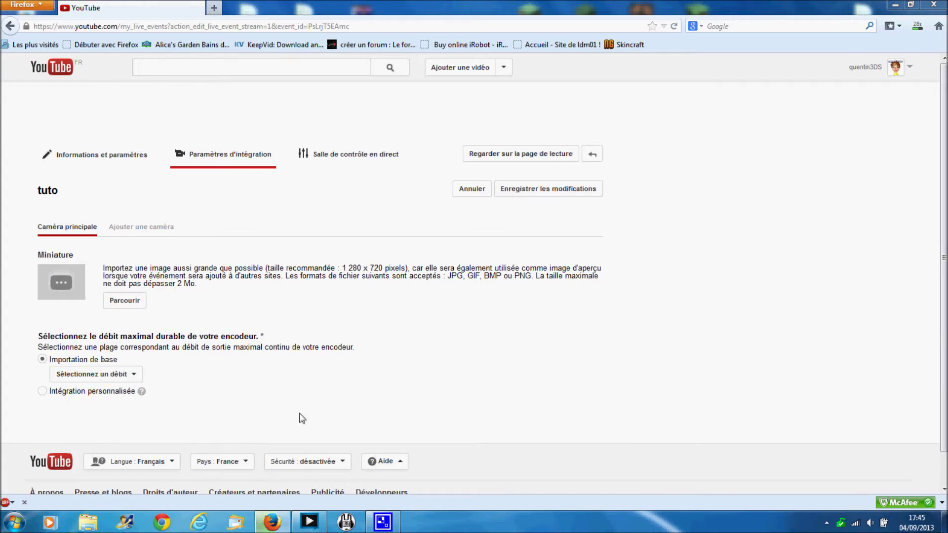
pyautogui.click(81, 375)
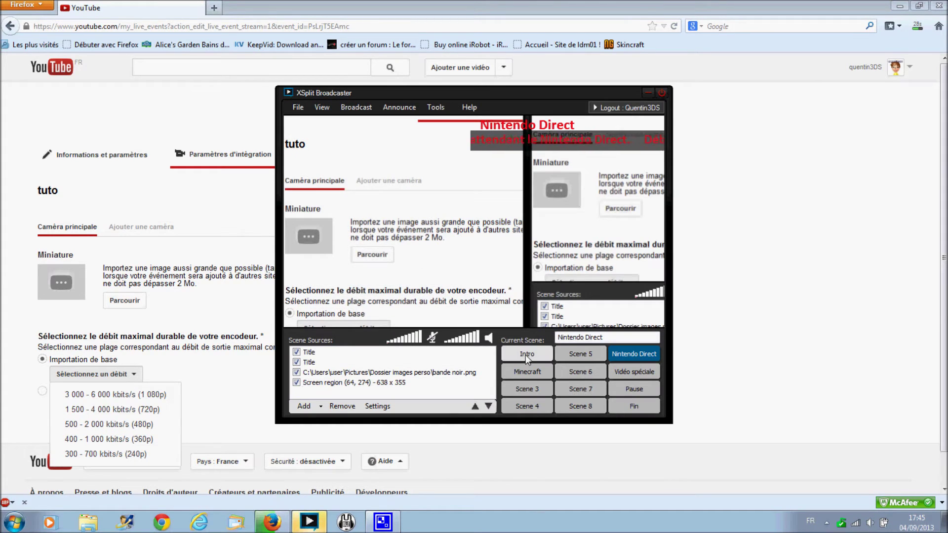
pyautogui.click(526, 371)
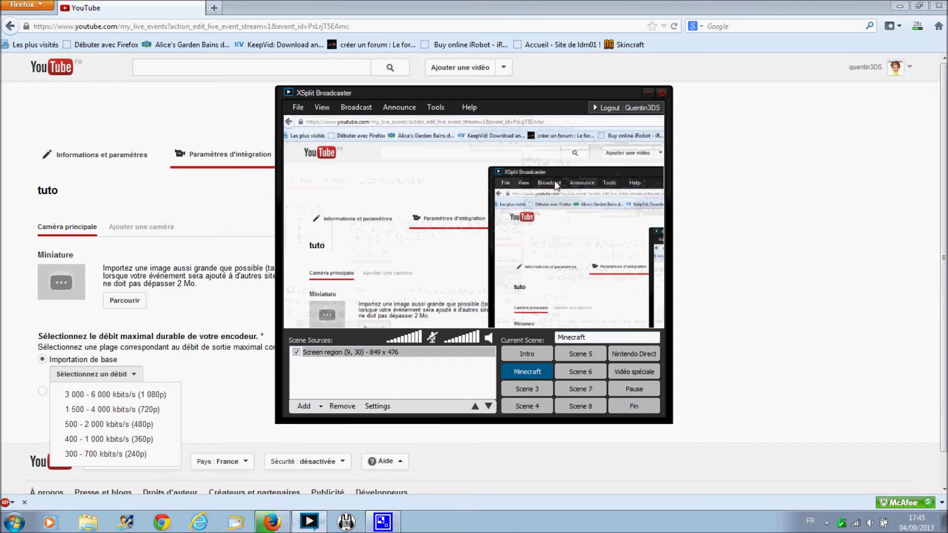
pyautogui.click(646, 92)
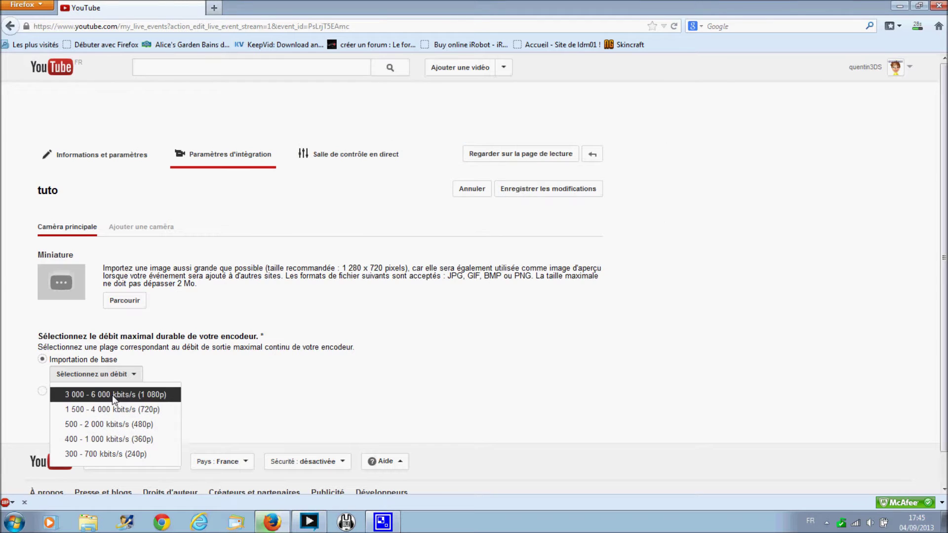
pyautogui.click(133, 439)
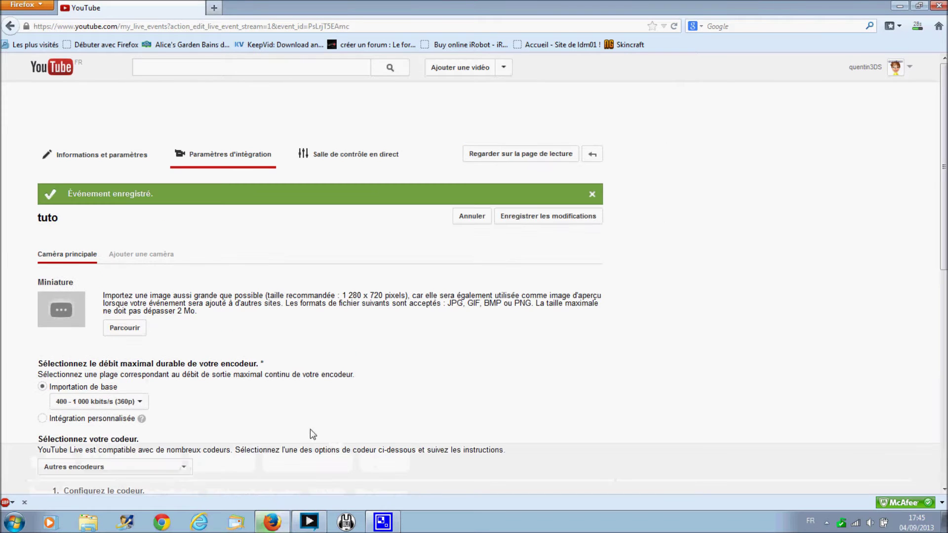
pyautogui.scroll(-5, 325, 399)
pyautogui.scroll(3, 326, 402)
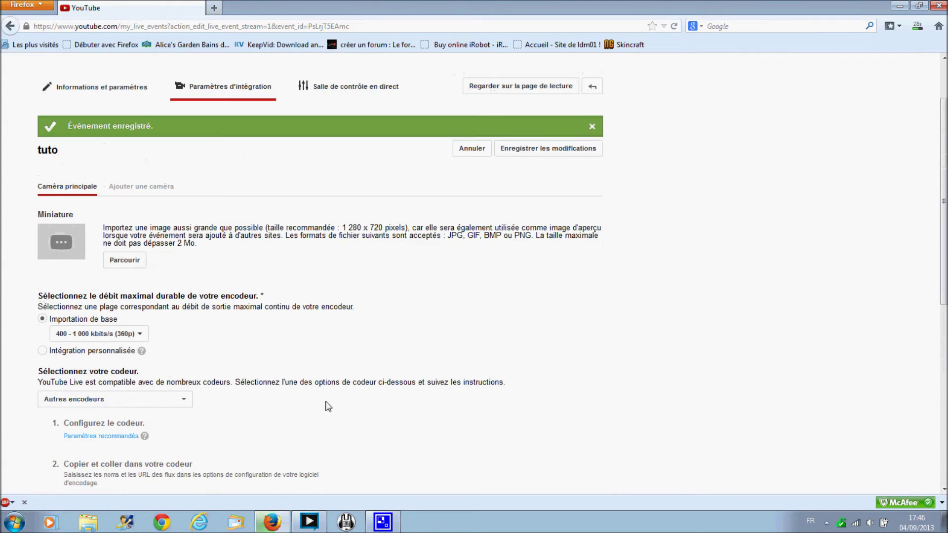
pyautogui.click(309, 522)
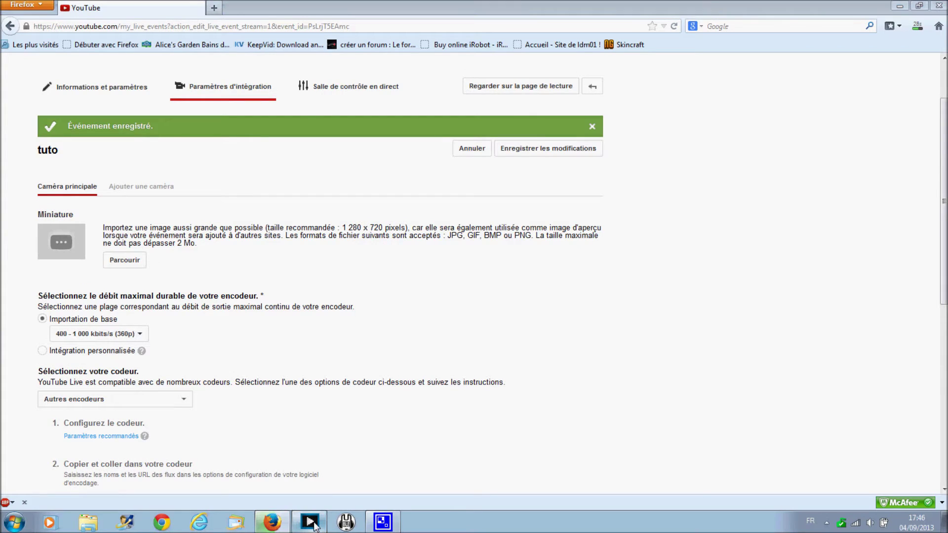
pyautogui.click(314, 524)
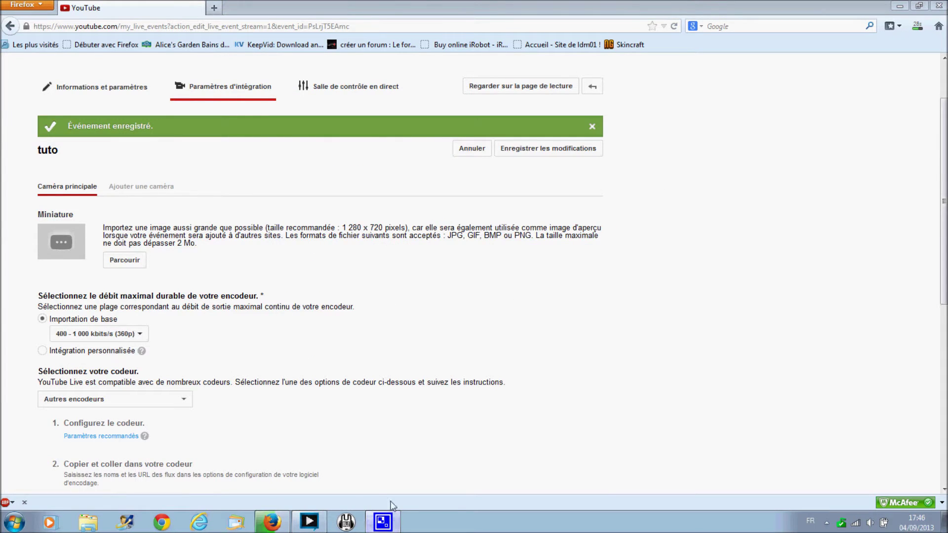
pyautogui.click(826, 523)
pyautogui.rightClick(806, 471)
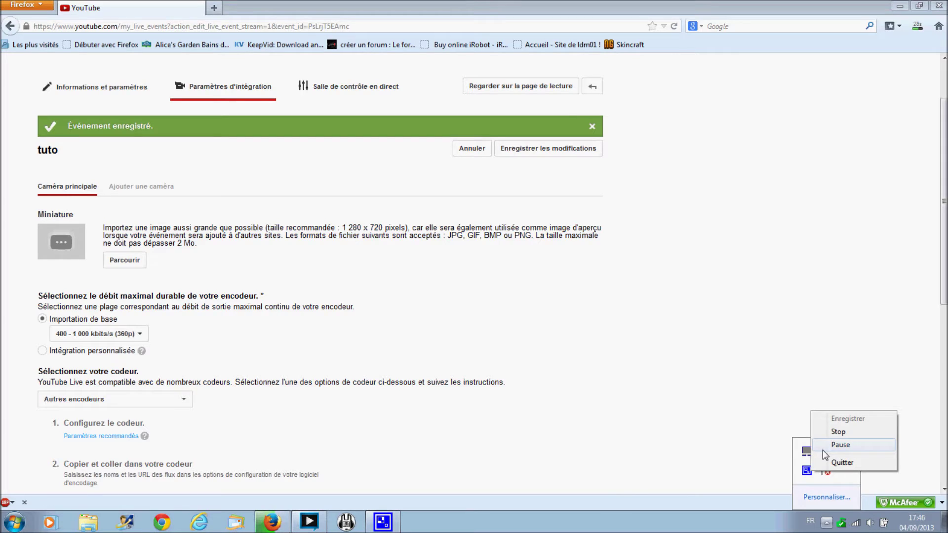
pyautogui.click(827, 523)
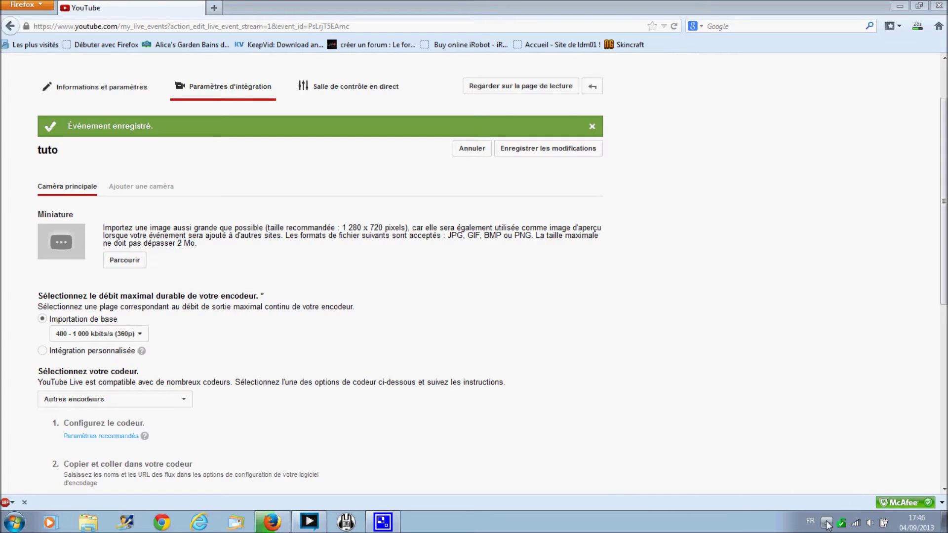
pyautogui.click(827, 523)
pyautogui.click(827, 523)
# Copy the event's stream name from YouTube and replace the Stream Name of the Youtube channel in XSplit Broadcaster with it
pyautogui.scroll(-5, 601, 396)
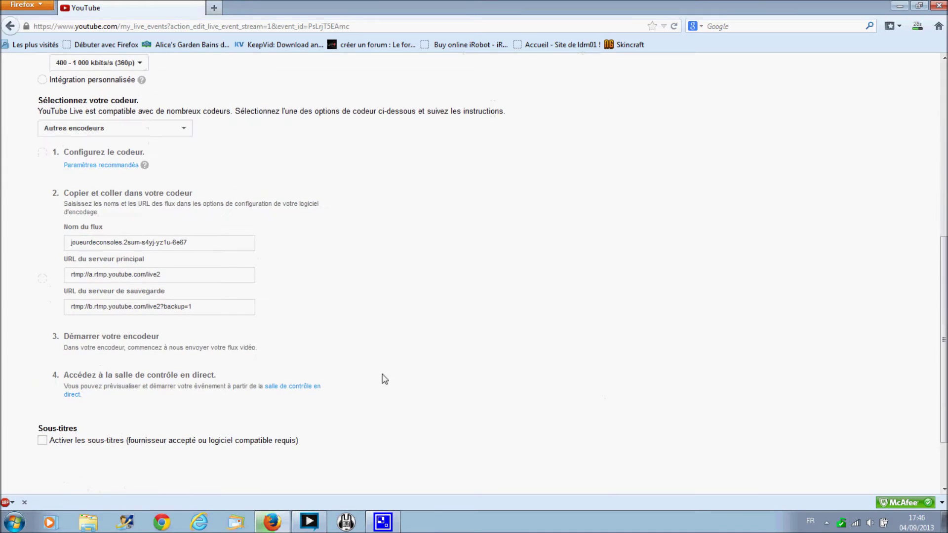
pyautogui.click(139, 249)
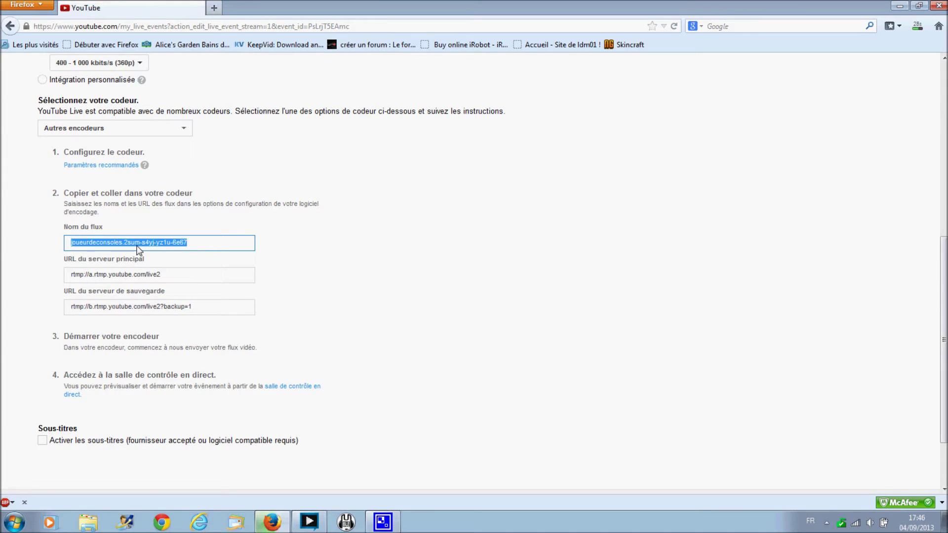
pyautogui.click(308, 521)
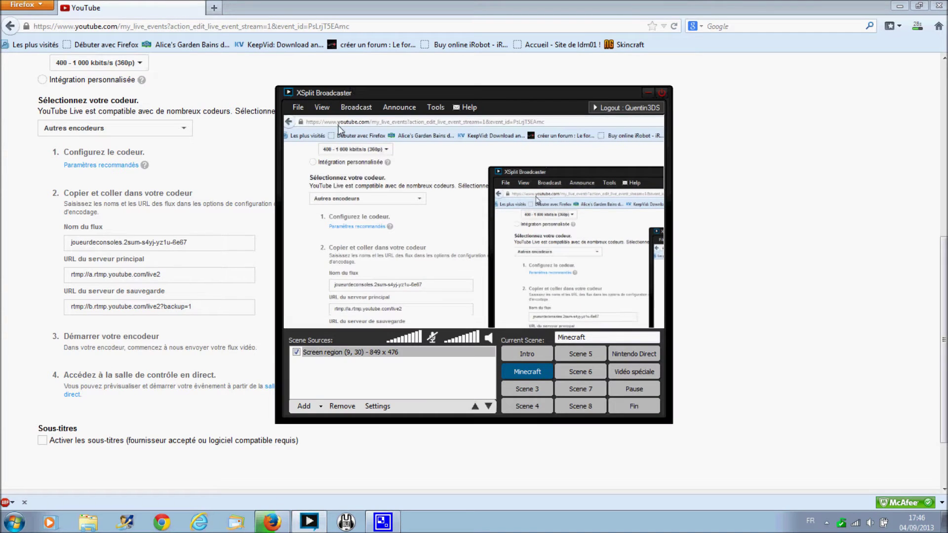
pyautogui.click(344, 114)
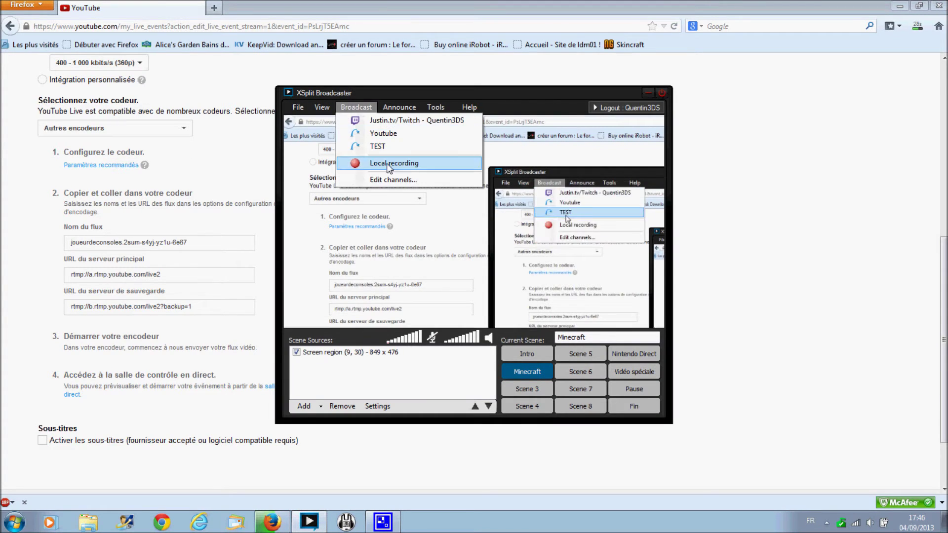
pyautogui.click(381, 137)
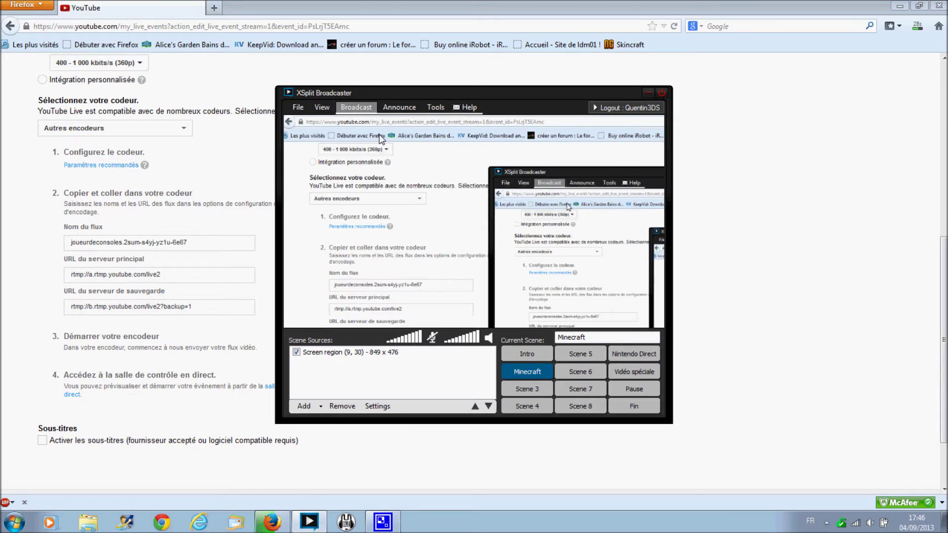
pyautogui.click(495, 193)
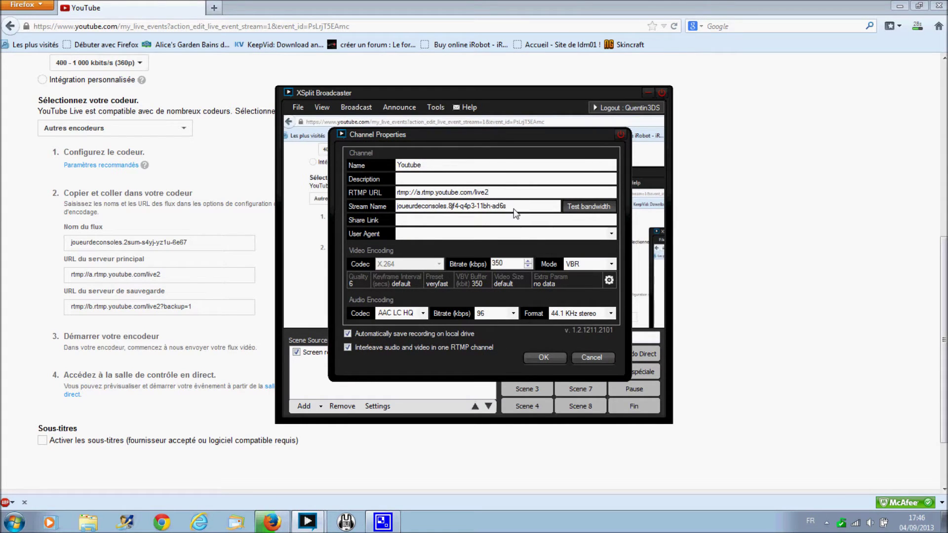
pyautogui.moveTo(515, 213); pyautogui.dragTo(386, 209)
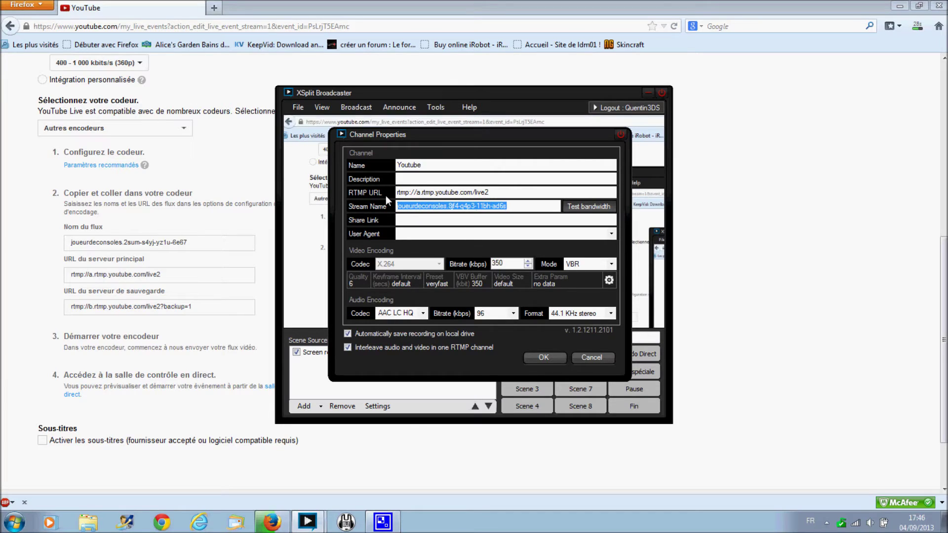
pyautogui.press('BackSpace')
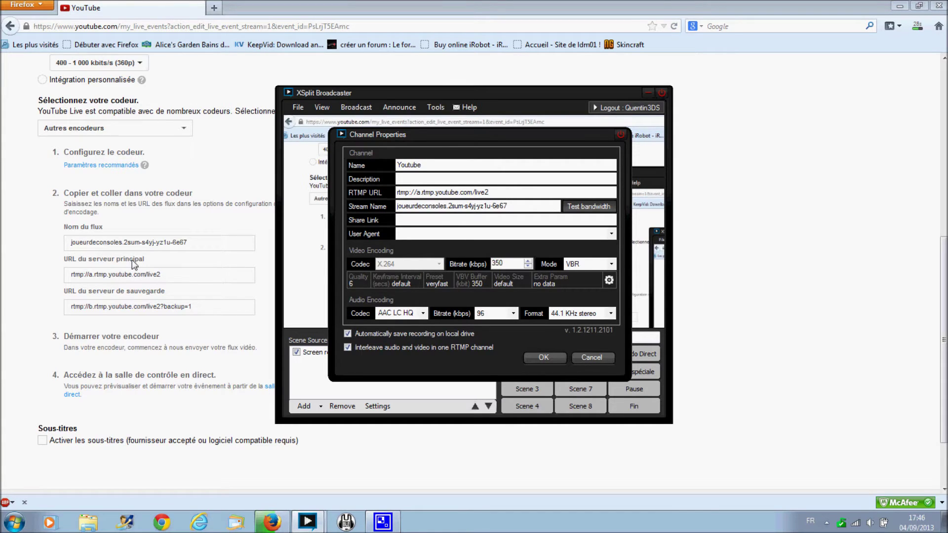
# Copy the event's primary server URL, rtmp://a.rtmp.youtube.com/live2, into the RTMP URL of the XSplit Broadcaster channel properties
pyautogui.tripleClick(112, 276)
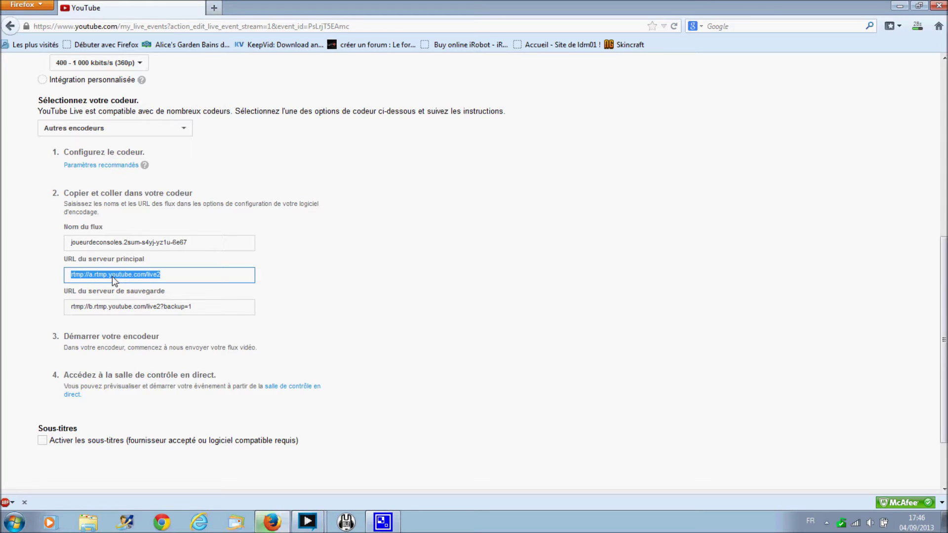
pyautogui.moveTo(316, 518)
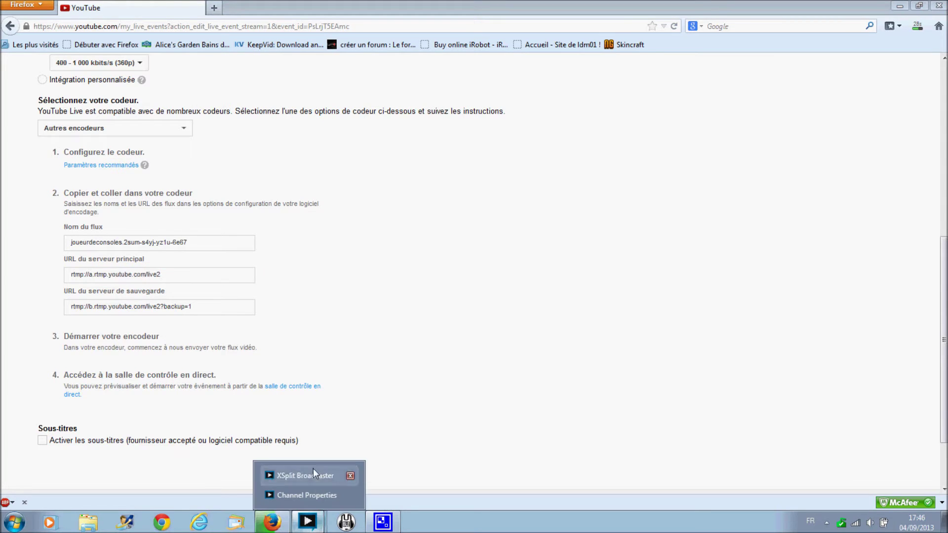
pyautogui.click(313, 474)
pyautogui.moveTo(493, 194); pyautogui.dragTo(392, 193)
pyautogui.hotkey('ctrl', 'c')
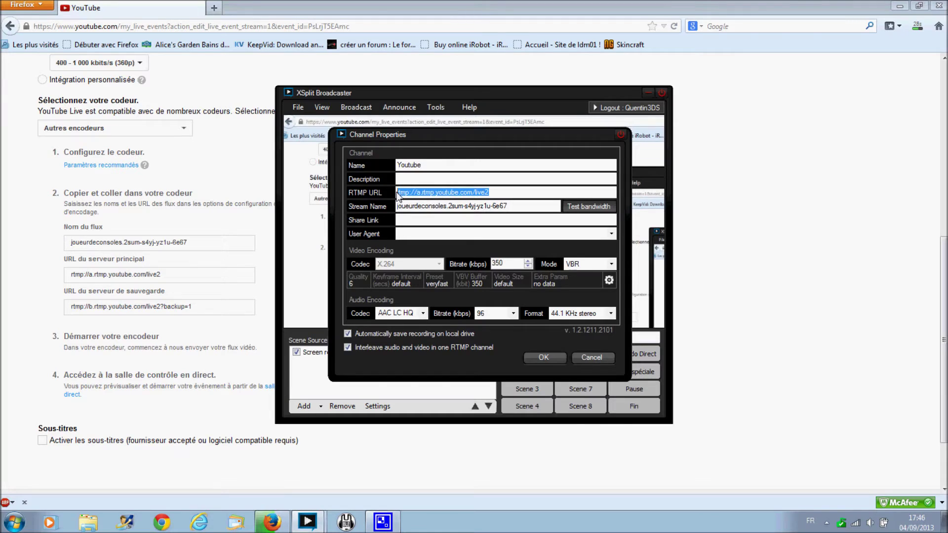
pyautogui.press('BackSpace')
pyautogui.hotkey('ctrl', 'v')
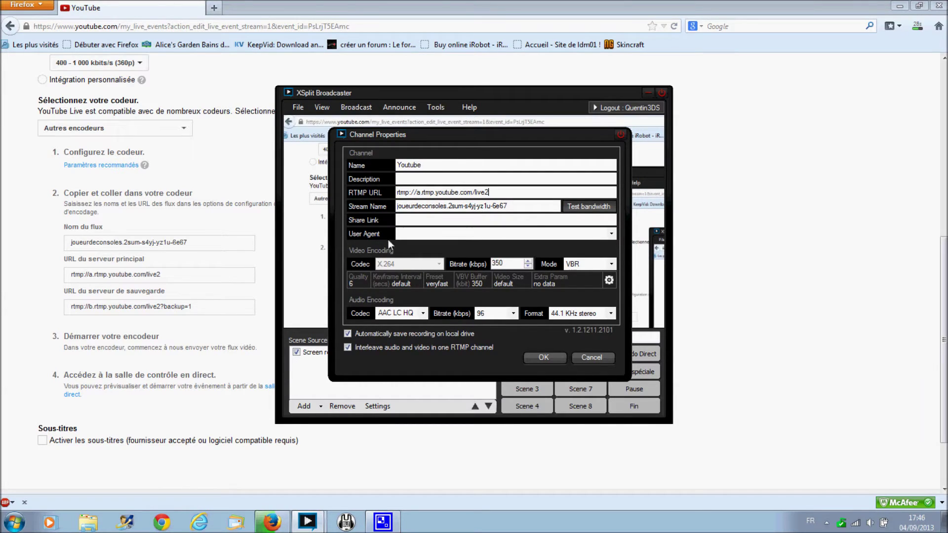
# Set the channel's audio codec to AAC LC HQ and save the channel properties
pyautogui.click(34, 321)
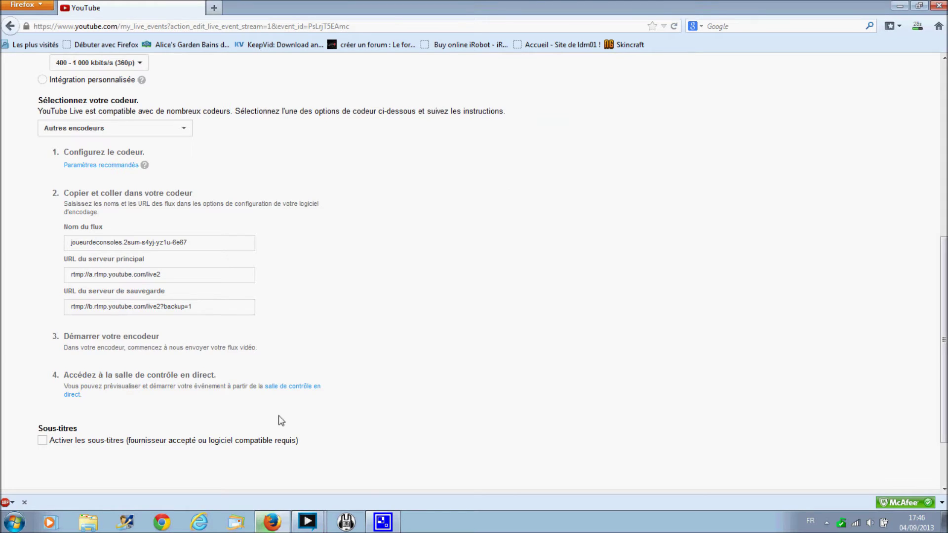
pyautogui.click(307, 522)
pyautogui.click(317, 480)
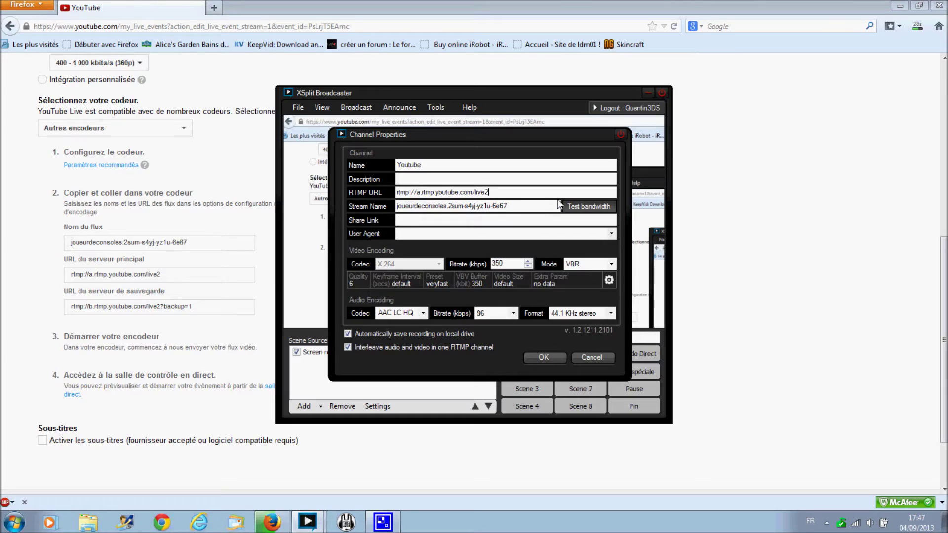
pyautogui.click(422, 312)
pyautogui.click(425, 313)
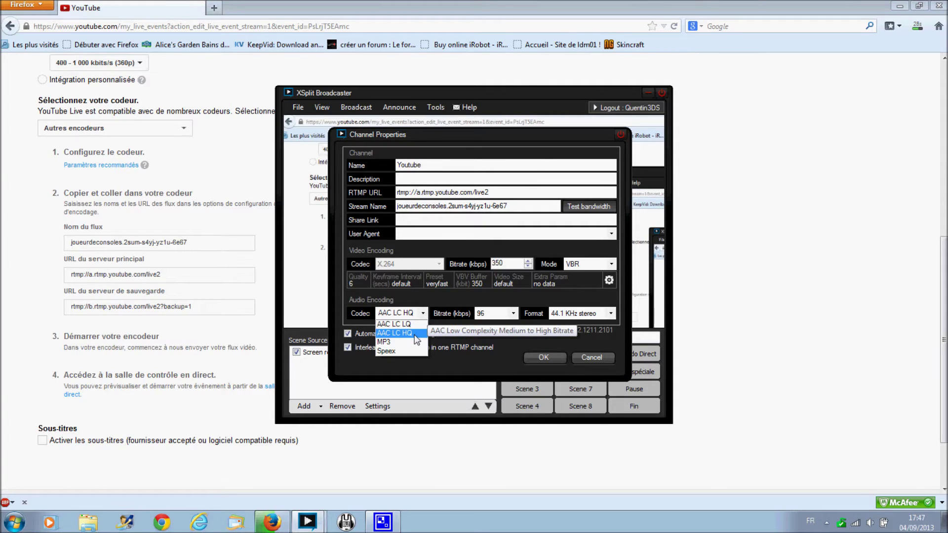
pyautogui.click(414, 334)
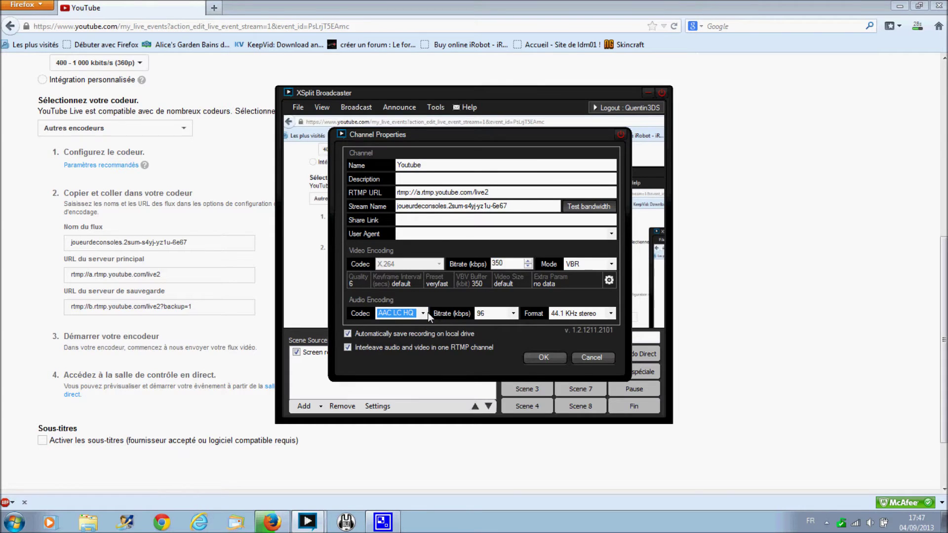
pyautogui.click(544, 357)
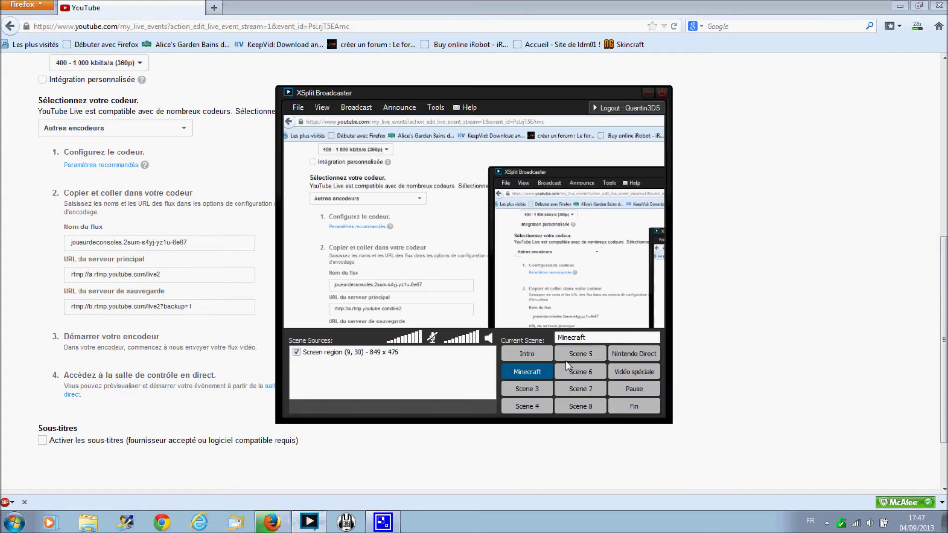
# Start broadcasting to the Youtube channel in XSplit Broadcaster and minimise its window to return to the YouTube event page
pyautogui.click(215, 159)
pyautogui.scroll(5, 345, 274)
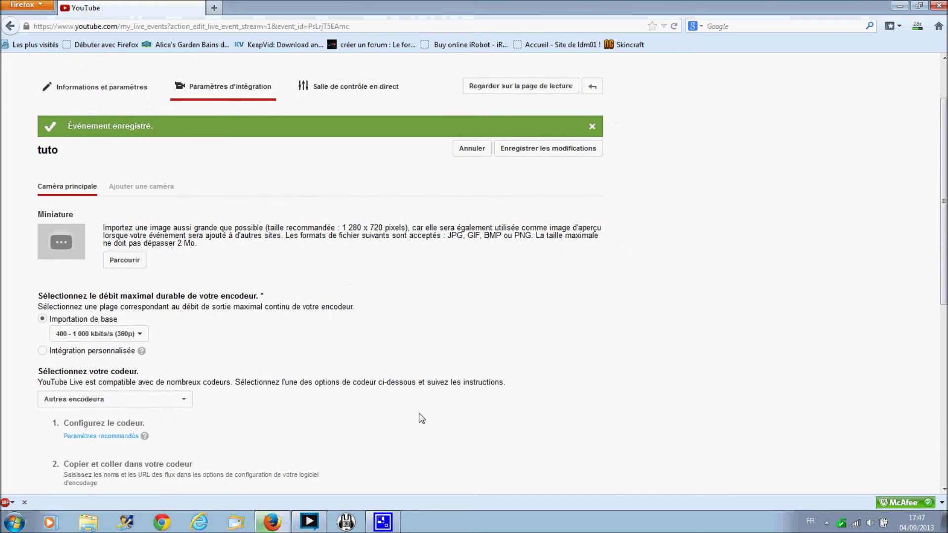
pyautogui.click(316, 519)
pyautogui.click(359, 107)
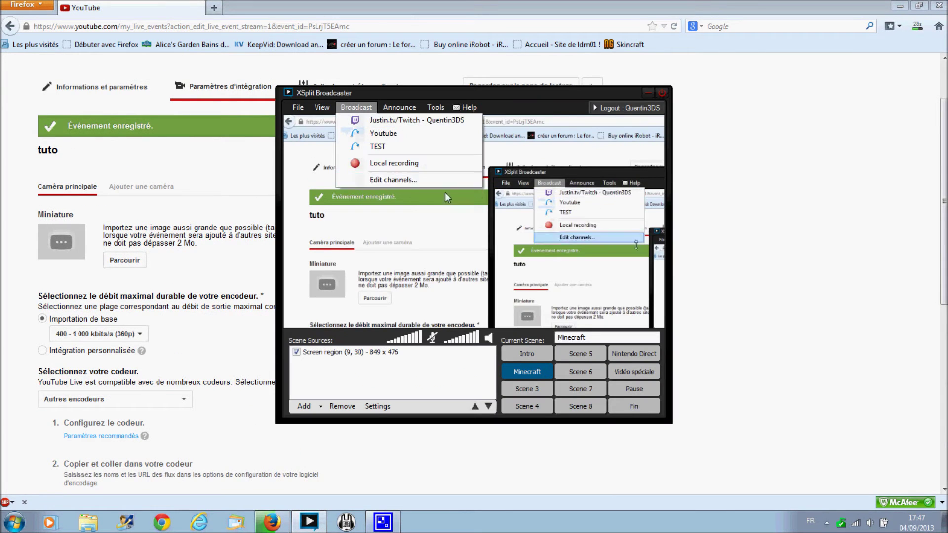
pyautogui.click(357, 137)
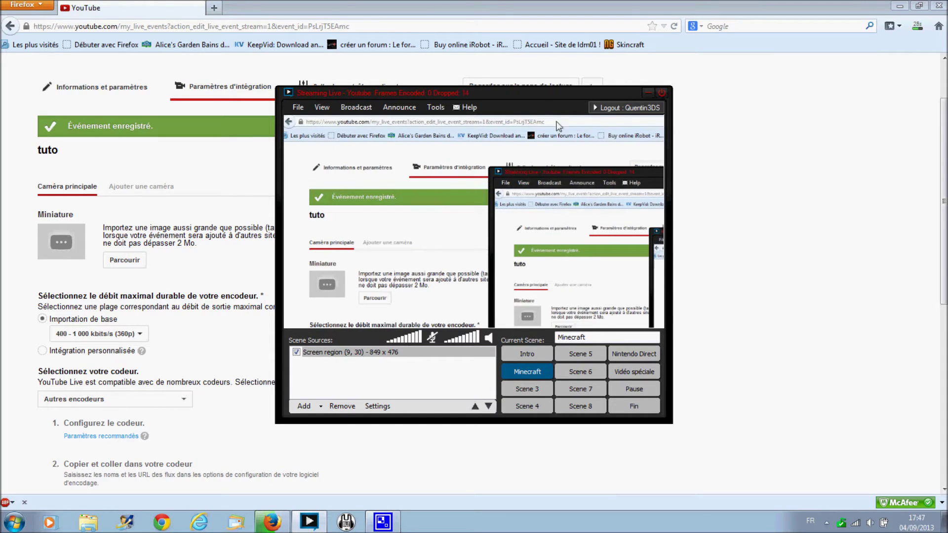
pyautogui.moveTo(550, 95); pyautogui.dragTo(568, 94)
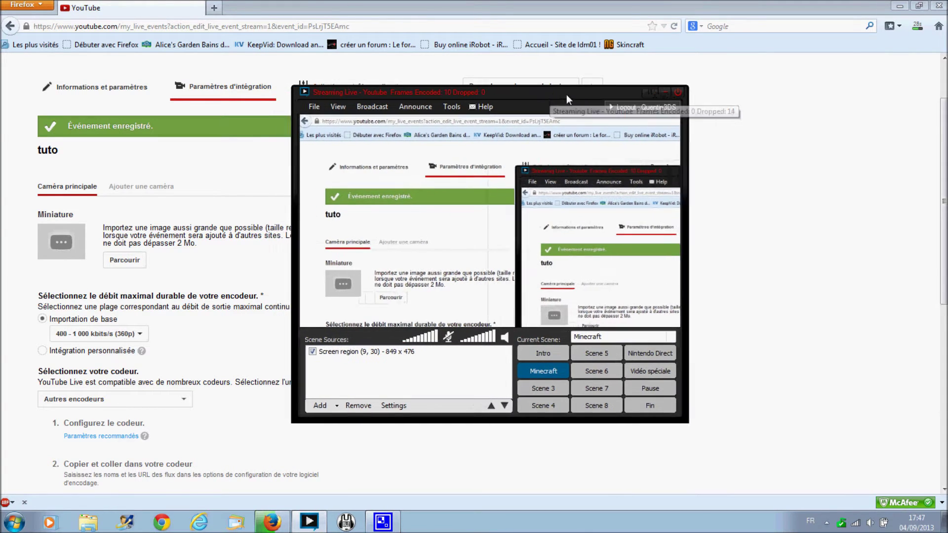
pyautogui.click(665, 93)
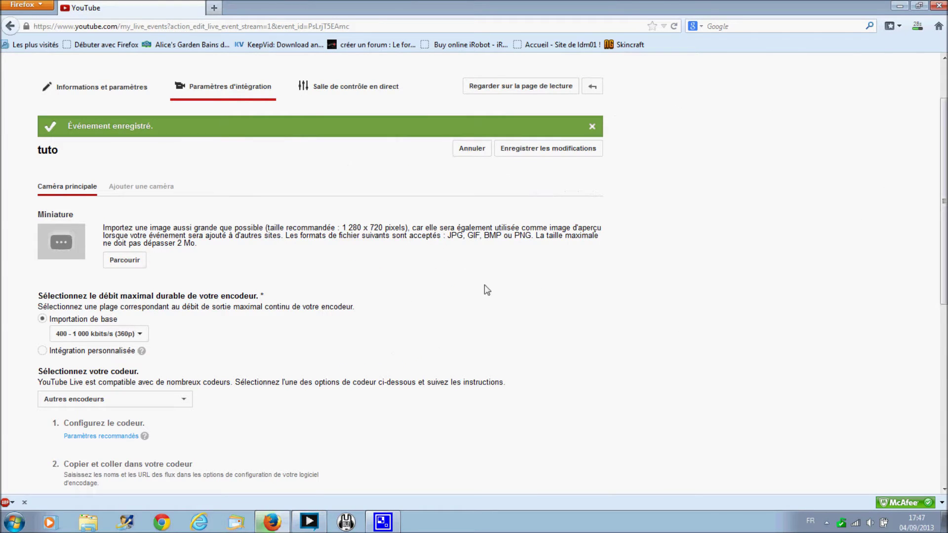
# Open the event's live control room, Salle de contrôle en direct, and start the Aperçu player with its sound muted
pyautogui.click(353, 91)
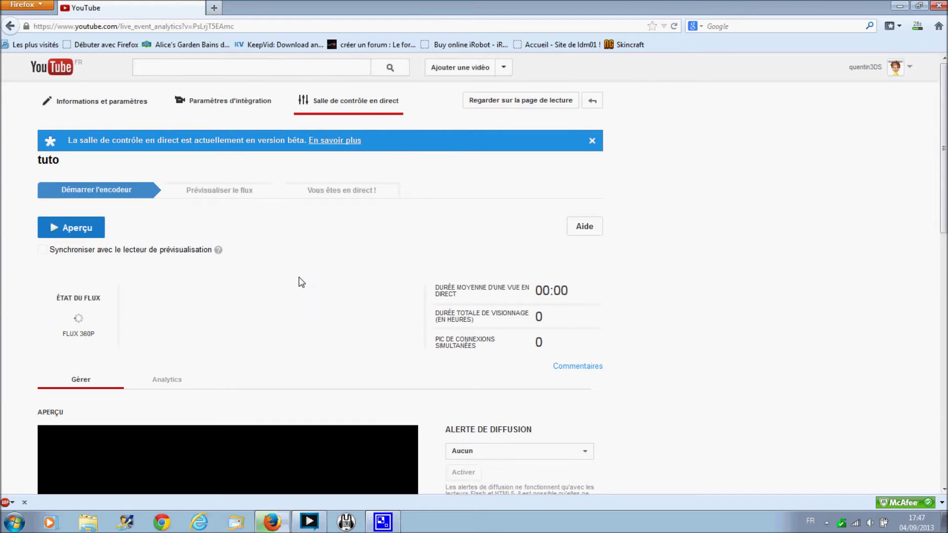
pyautogui.scroll(-1, 302, 279)
pyautogui.scroll(-12, 302, 278)
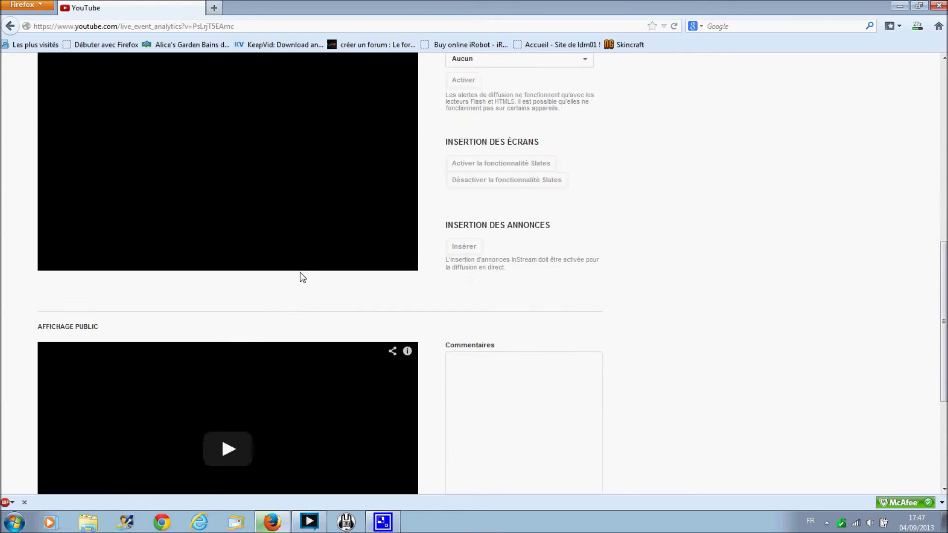
pyautogui.scroll(-7, 301, 273)
pyautogui.scroll(18, 356, 275)
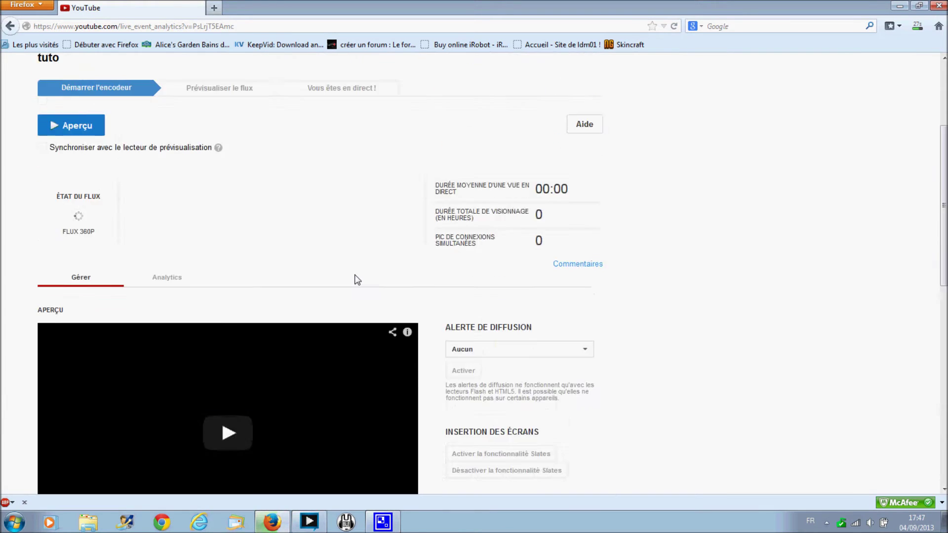
pyautogui.scroll(-8, 358, 279)
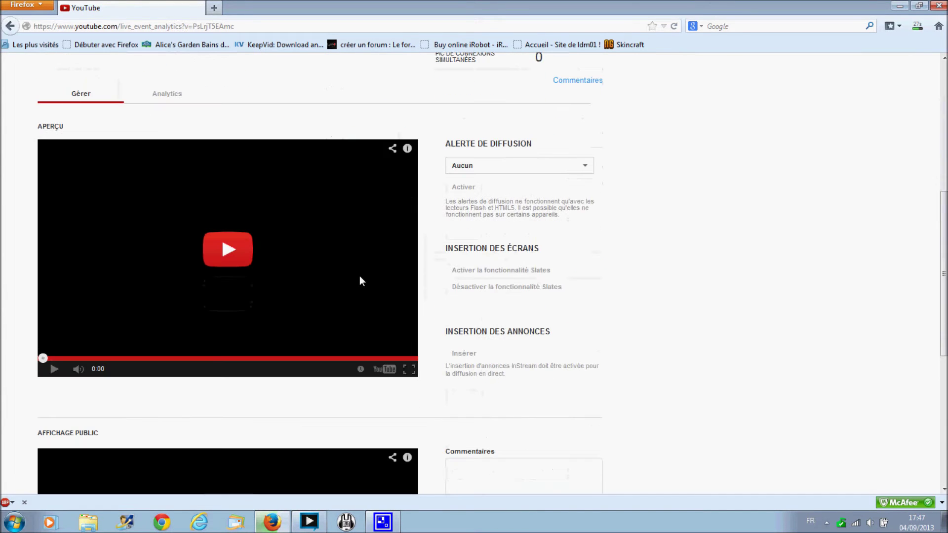
pyautogui.click(199, 254)
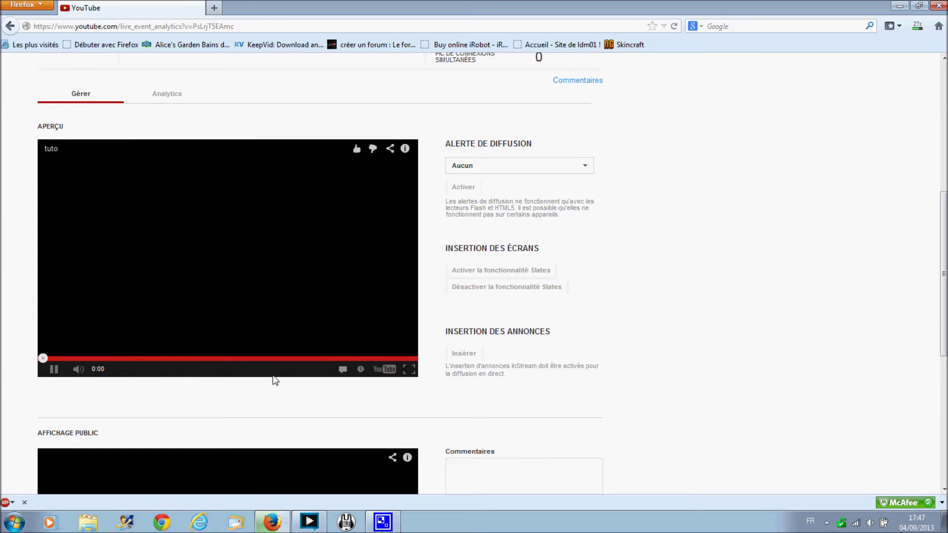
pyautogui.click(78, 369)
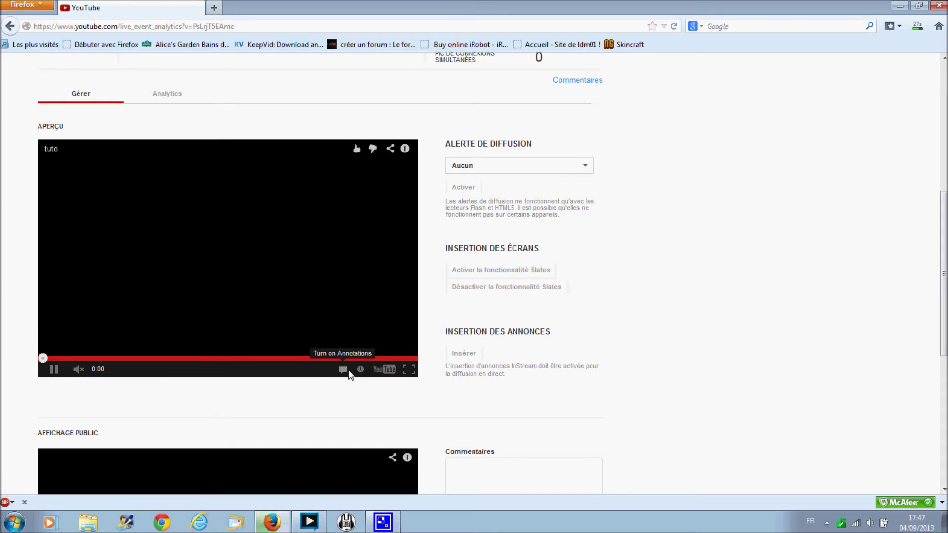
# Check the streaming window of XSplit Broadcaster and examine the control room's stream status, Aperçu and Affichage public players
pyautogui.click(309, 521)
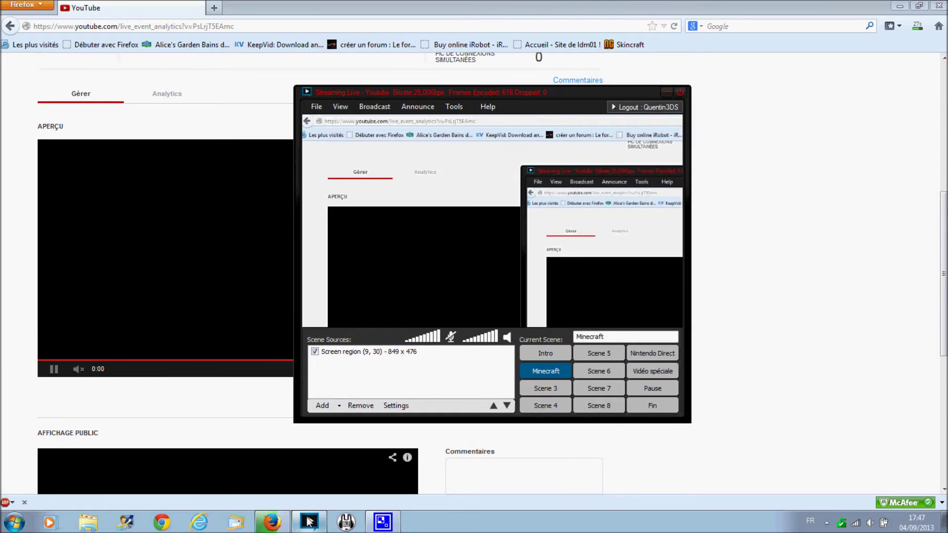
pyautogui.click(308, 522)
pyautogui.scroll(-5, 327, 290)
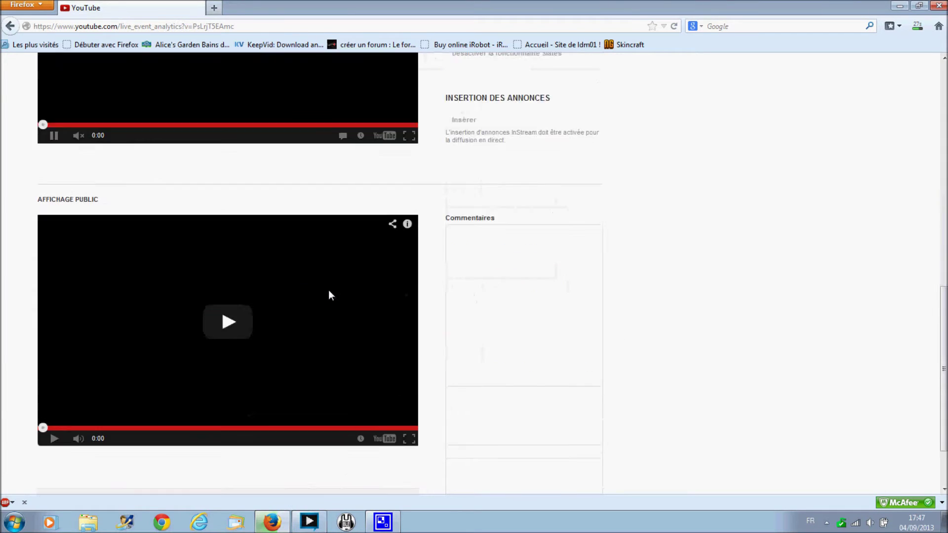
pyautogui.scroll(5, 332, 306)
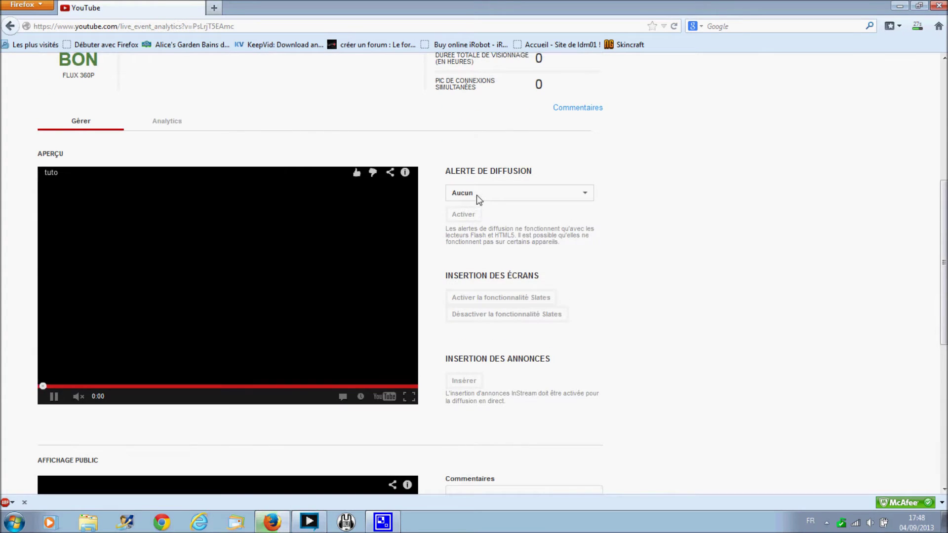
pyautogui.scroll(-6, 317, 295)
pyautogui.scroll(5, 310, 306)
pyautogui.scroll(-2, 321, 315)
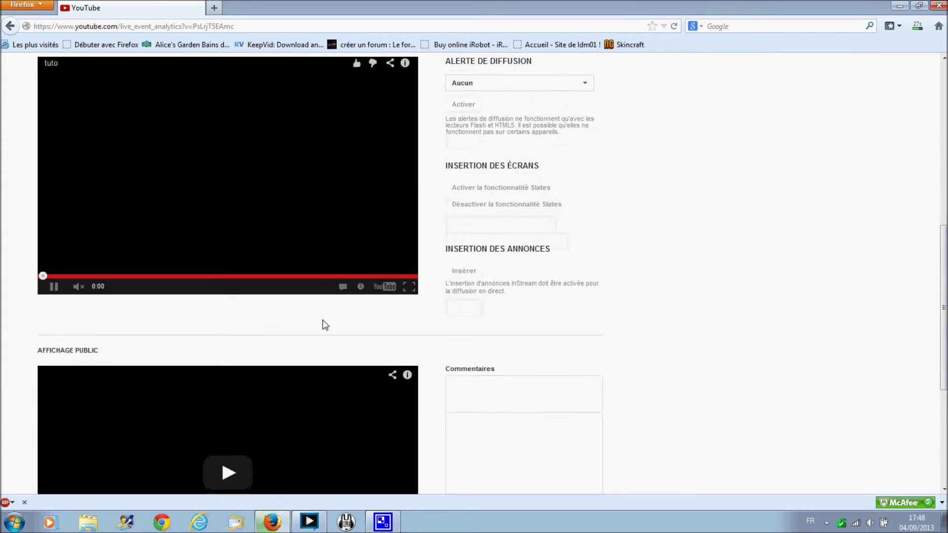
pyautogui.scroll(-3, 331, 296)
pyautogui.scroll(5, 328, 247)
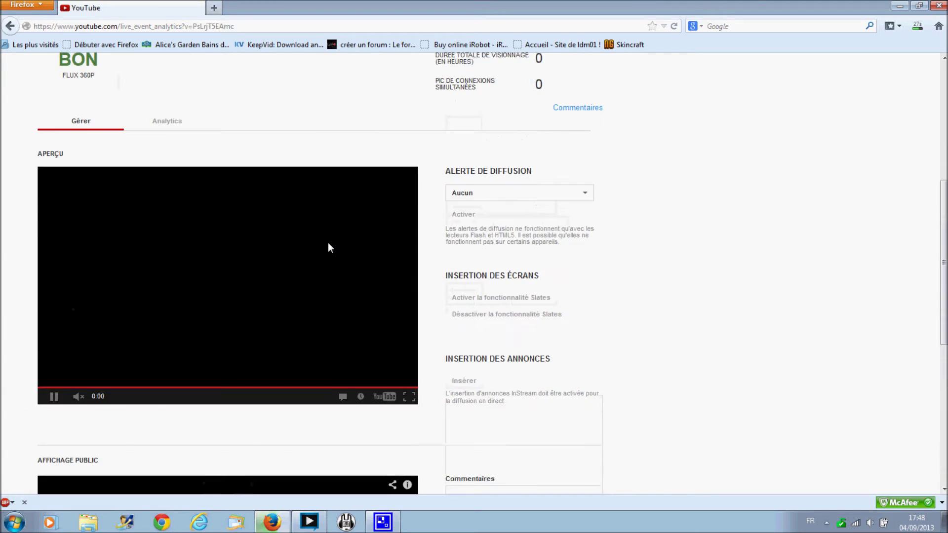
# Examine the Affichage public player and the stream status in the live control room
pyautogui.scroll(-7, 249, 417)
pyautogui.click(188, 219)
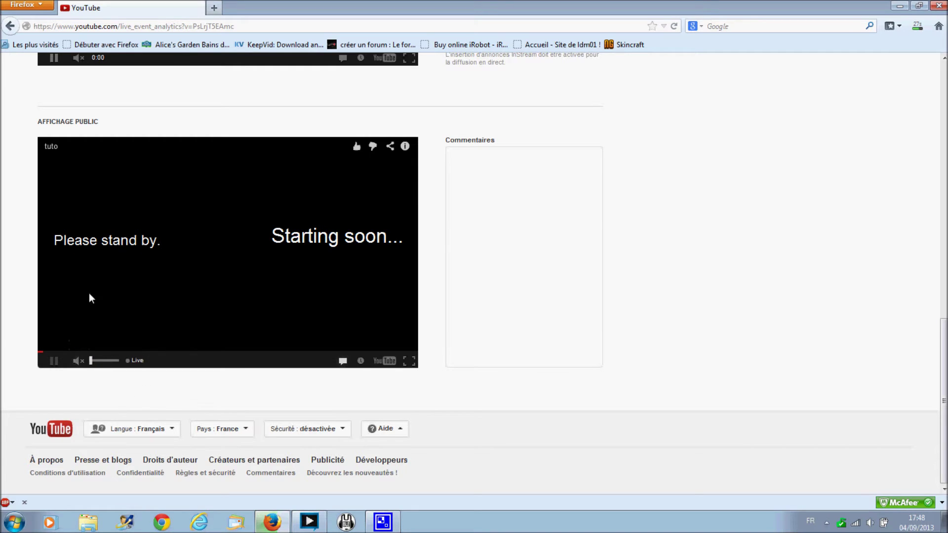
pyautogui.scroll(4, 265, 333)
pyautogui.scroll(-4, 306, 348)
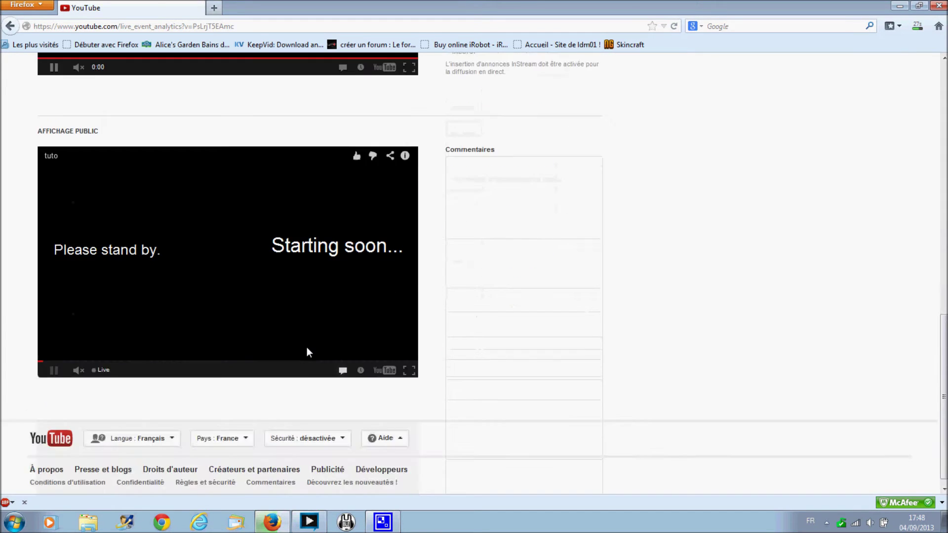
pyautogui.scroll(12, 306, 352)
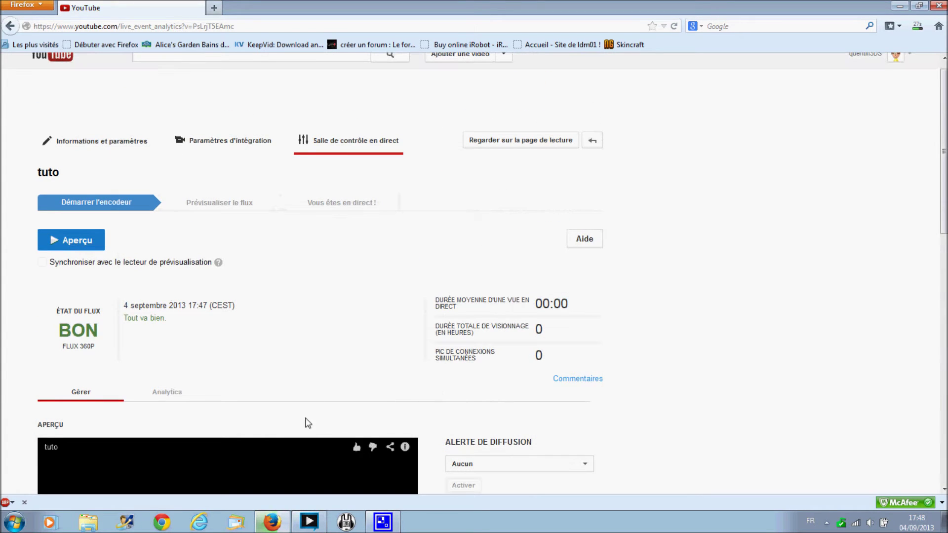
pyautogui.scroll(-7, 258, 232)
pyautogui.scroll(7, 257, 237)
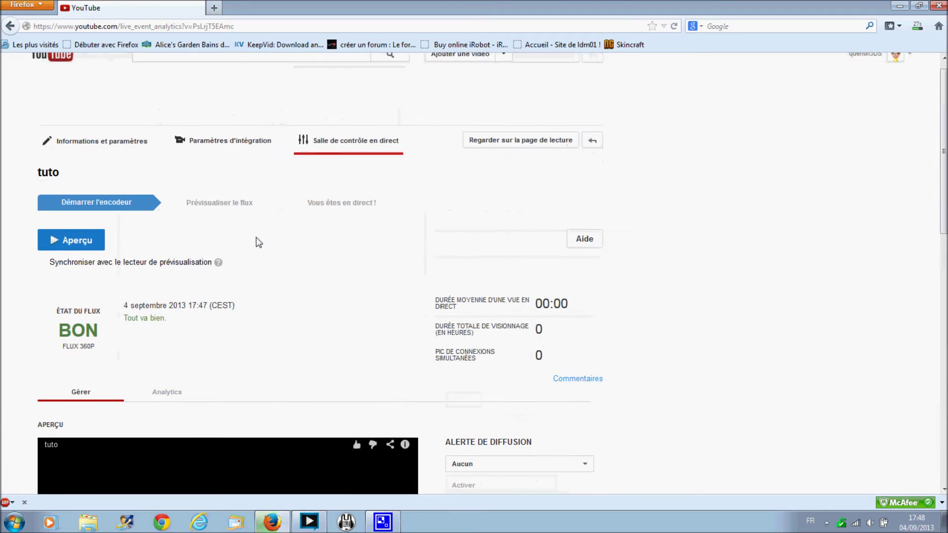
# Review the available Alerte de diffusion messages and the insertion options without choosing any
pyautogui.click(82, 242)
pyautogui.scroll(-4, 429, 245)
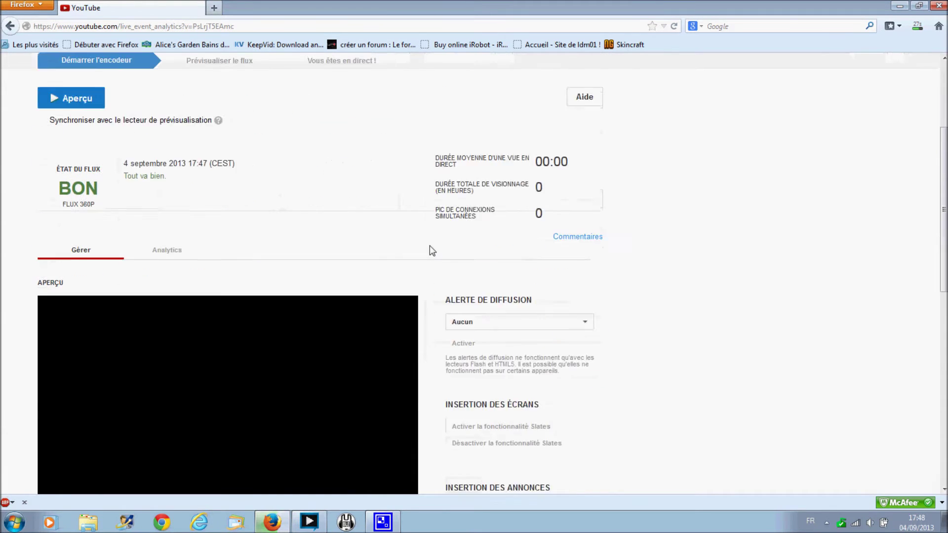
pyautogui.click(511, 263)
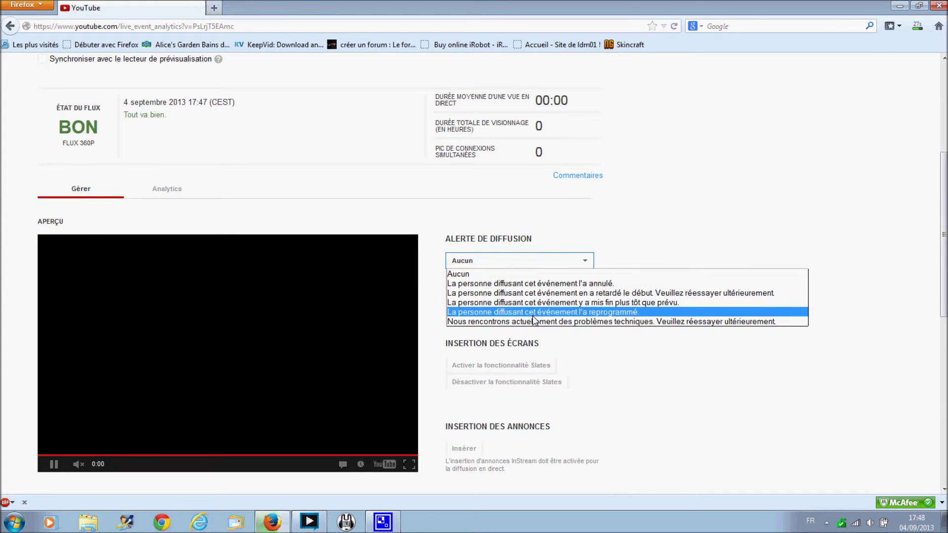
pyautogui.click(491, 260)
pyautogui.scroll(-5, 491, 259)
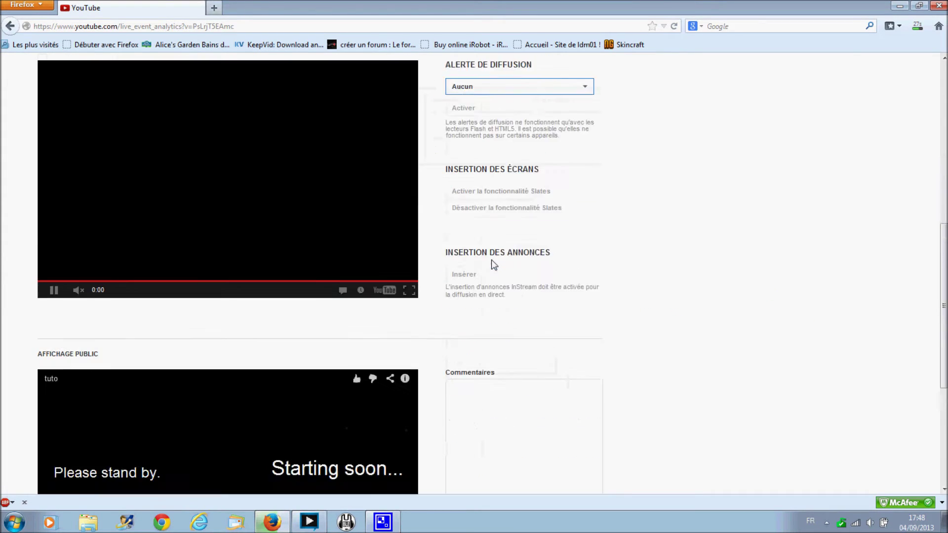
pyautogui.scroll(9, 584, 271)
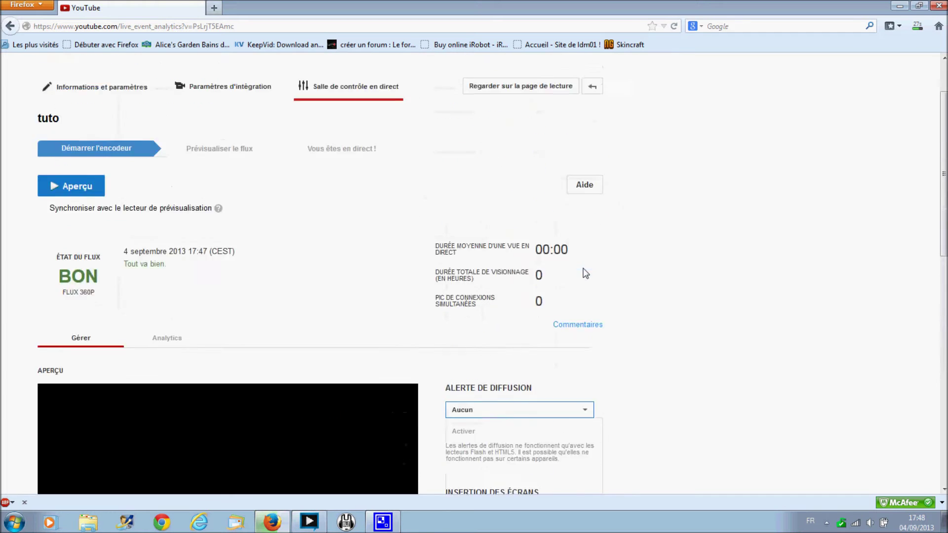
# Start the preview (Aperçu) of the live event, accept the confirmation and check the Aperçu player
pyautogui.click(97, 254)
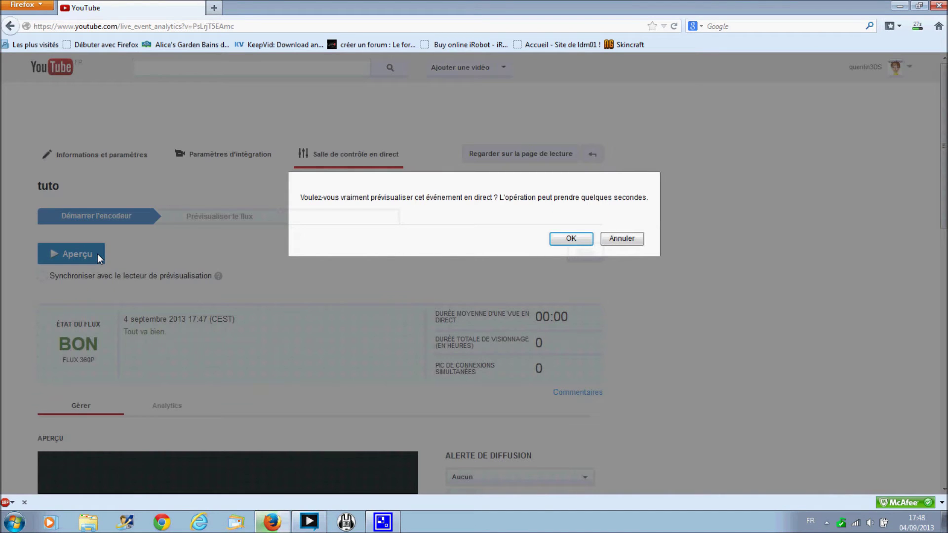
pyautogui.click(570, 239)
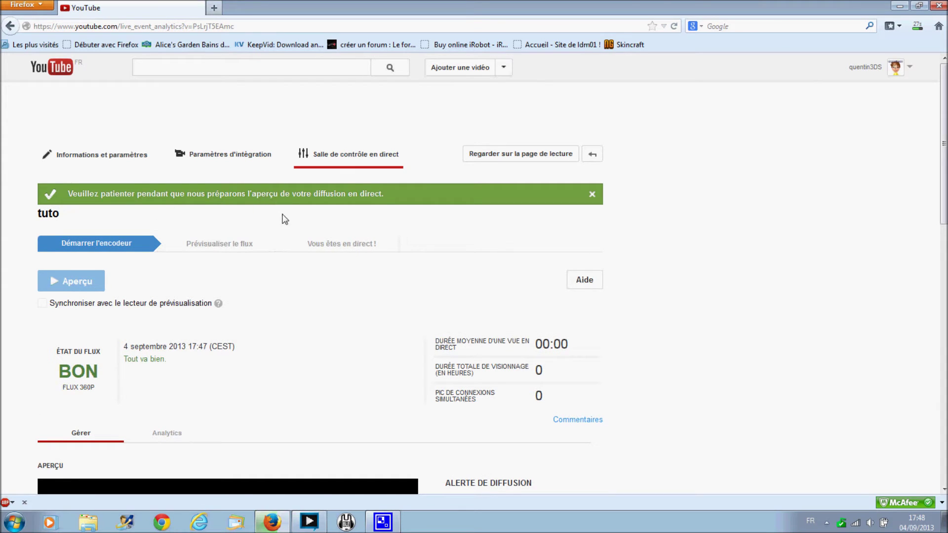
pyautogui.scroll(-10, 286, 230)
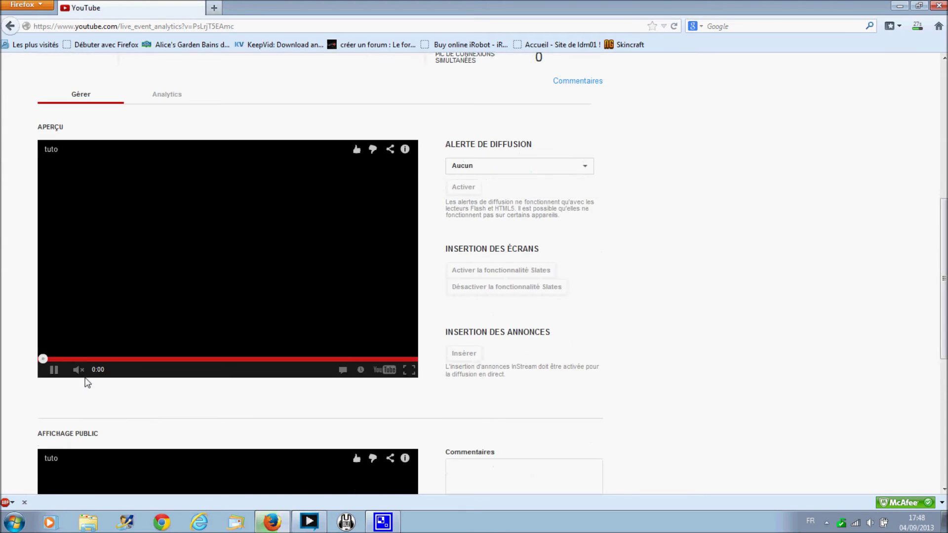
pyautogui.scroll(10, 199, 391)
pyautogui.scroll(-2, 260, 395)
pyautogui.scroll(2, 260, 395)
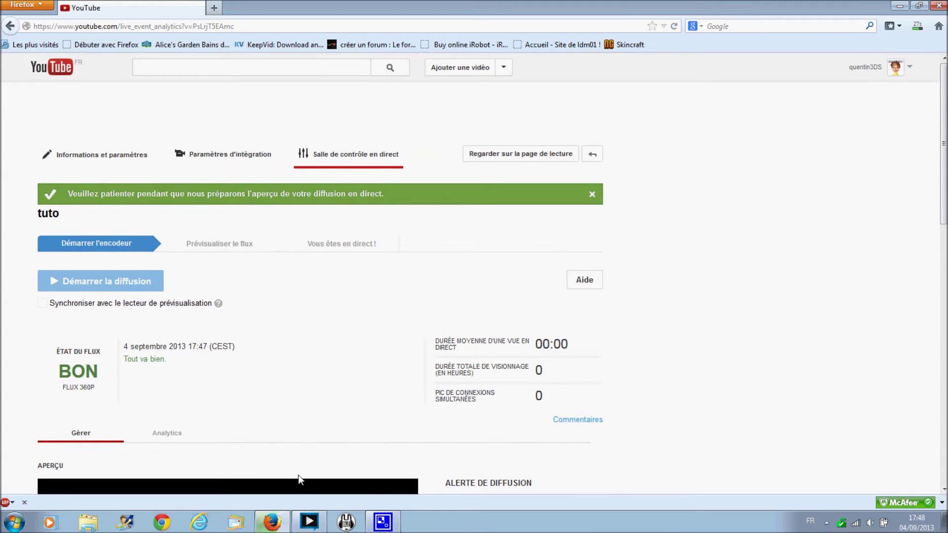
# Check the streaming window of XSplit Broadcaster, return to the control room and examine the Aperçu player and stream status
pyautogui.click(318, 522)
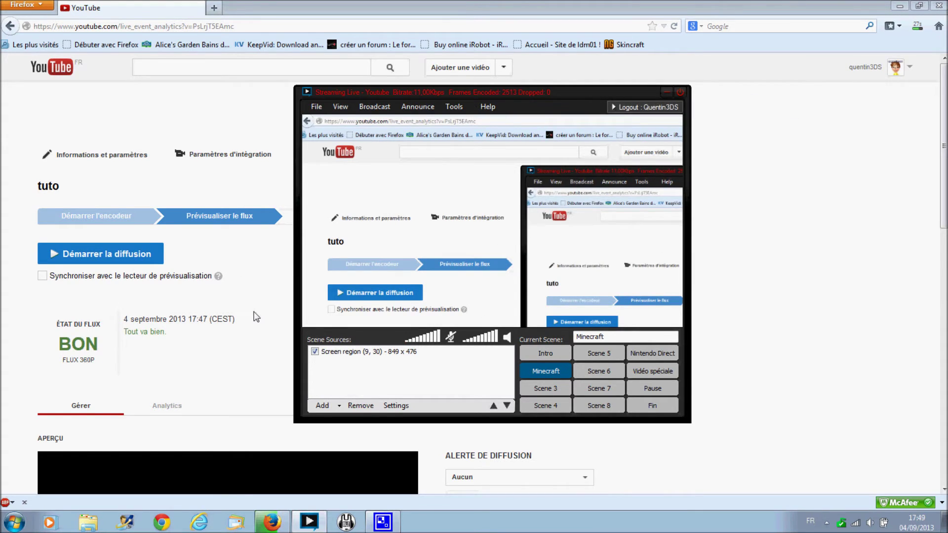
pyautogui.click(283, 307)
pyautogui.scroll(-5, 265, 305)
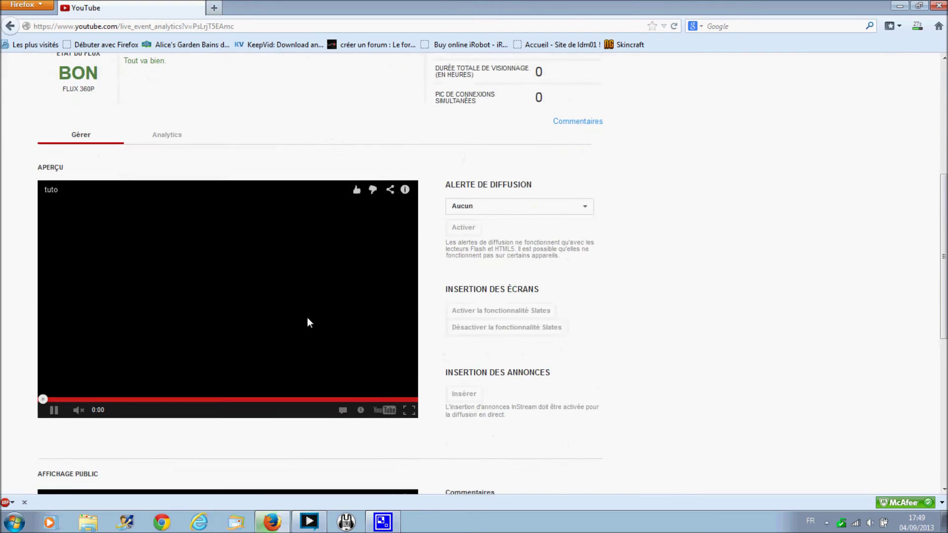
pyautogui.scroll(4, 307, 321)
pyautogui.moveTo(46, 265); pyautogui.dragTo(106, 334)
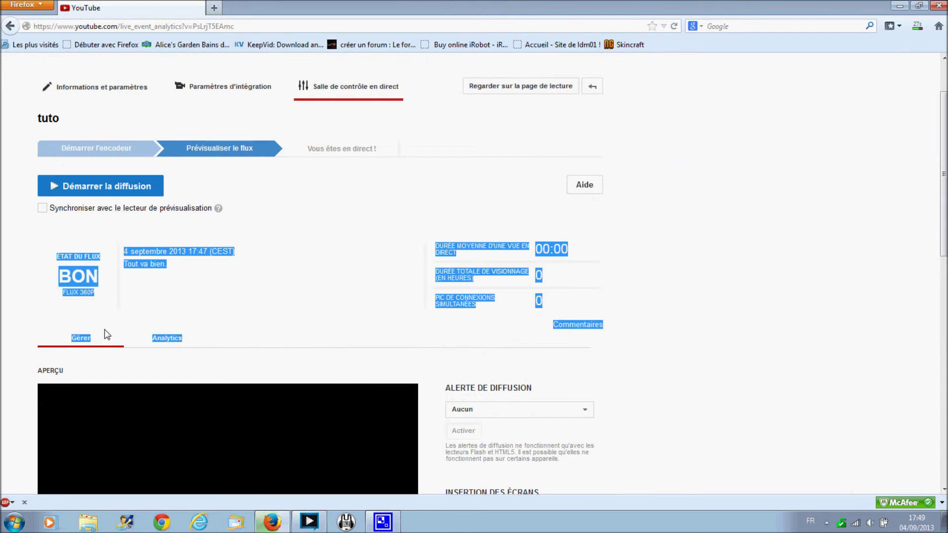
pyautogui.click(148, 302)
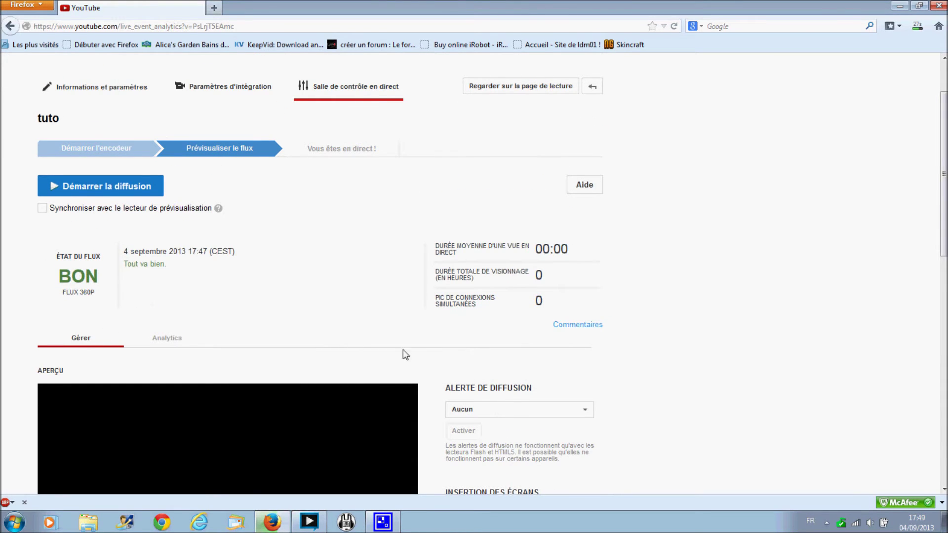
# Start the event's live broadcast with Démarrer la diffusion, confirm it and dismiss the notice about adding the stream to the channel
pyautogui.click(137, 190)
pyautogui.scroll(-6, 237, 263)
pyautogui.scroll(4, 236, 262)
pyautogui.scroll(3, 239, 262)
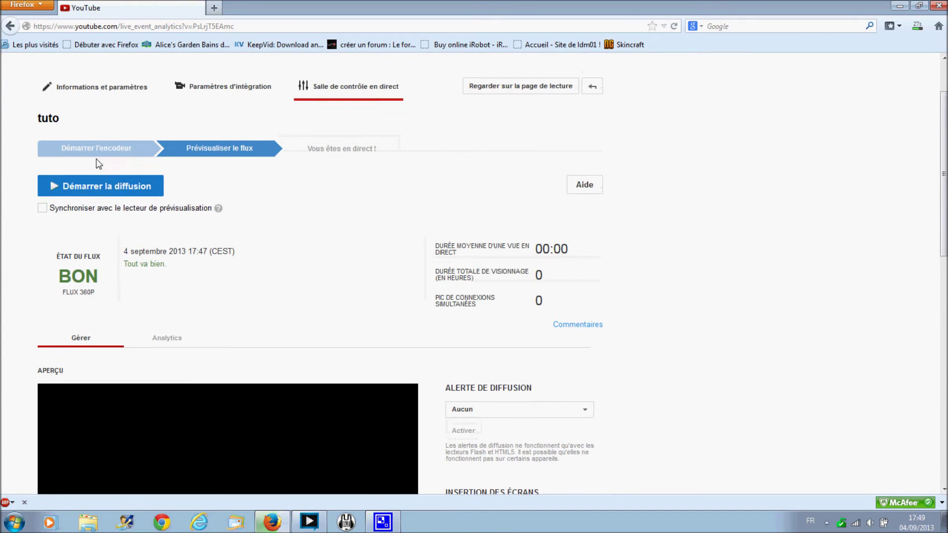
pyautogui.click(99, 186)
pyautogui.click(500, 239)
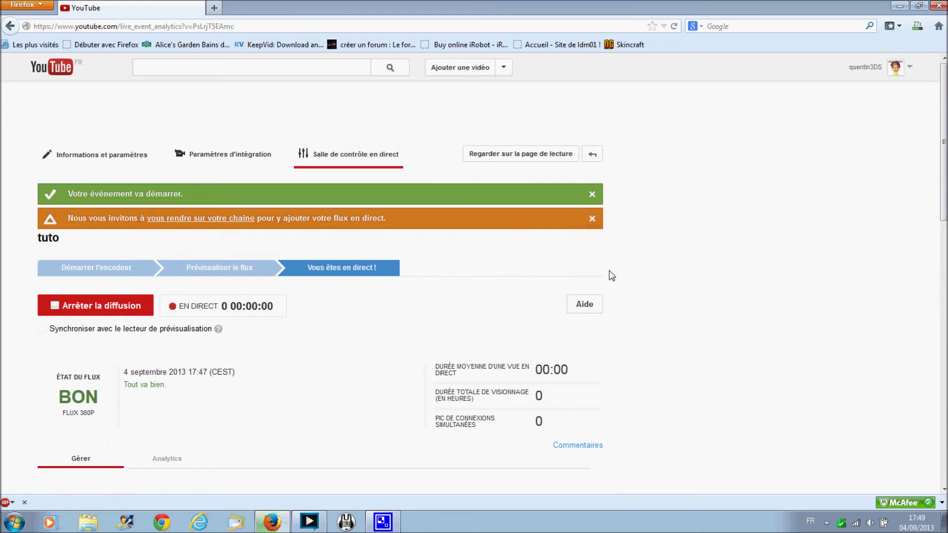
pyautogui.click(592, 218)
# Examine the Affichage public player and the event's Analytics view, then return to the Gérer view
pyautogui.scroll(-1, 670, 316)
pyautogui.scroll(-10, 672, 317)
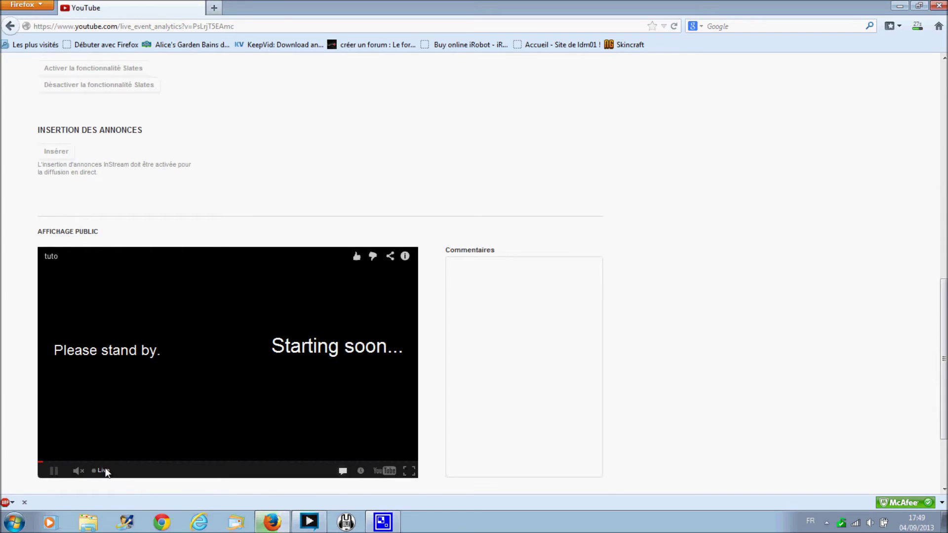
pyautogui.scroll(10, 103, 469)
pyautogui.scroll(-5, 180, 268)
pyautogui.scroll(4, 180, 277)
pyautogui.scroll(-3, 178, 285)
pyautogui.scroll(-2, 179, 287)
pyautogui.scroll(5, 176, 320)
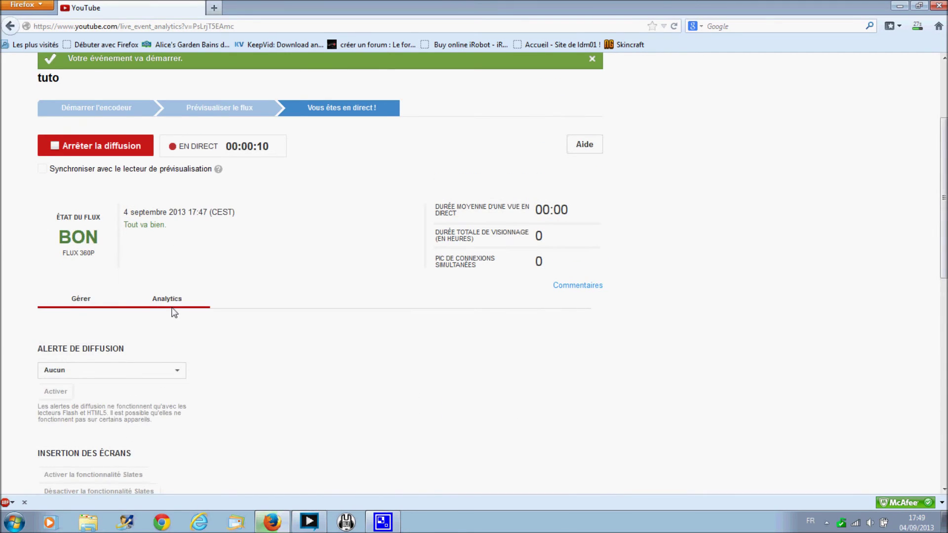
pyautogui.scroll(-5, 123, 322)
pyautogui.scroll(6, 163, 236)
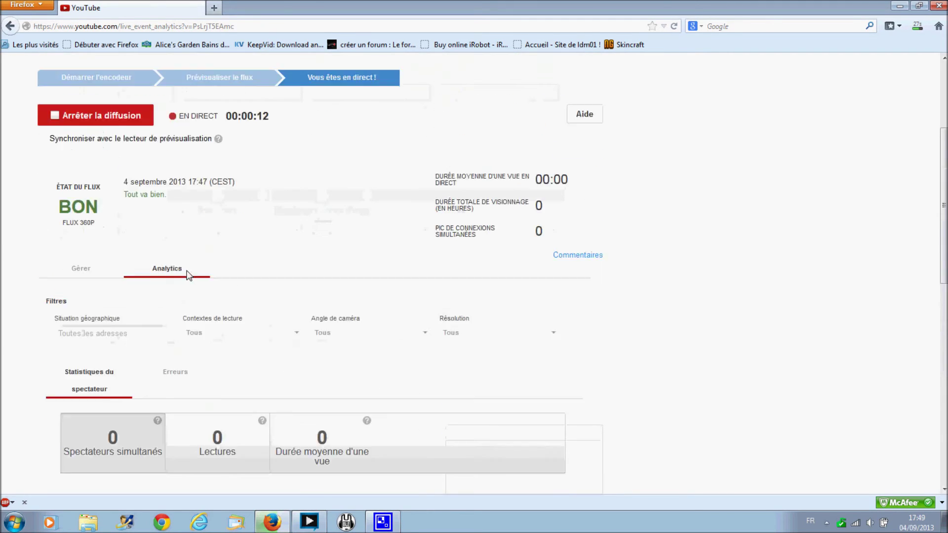
pyautogui.click(99, 300)
# Open the event's playback page in a new tab, check its player and close the tab
pyautogui.scroll(3, 444, 197)
pyautogui.rightClick(500, 161)
pyautogui.click(523, 167)
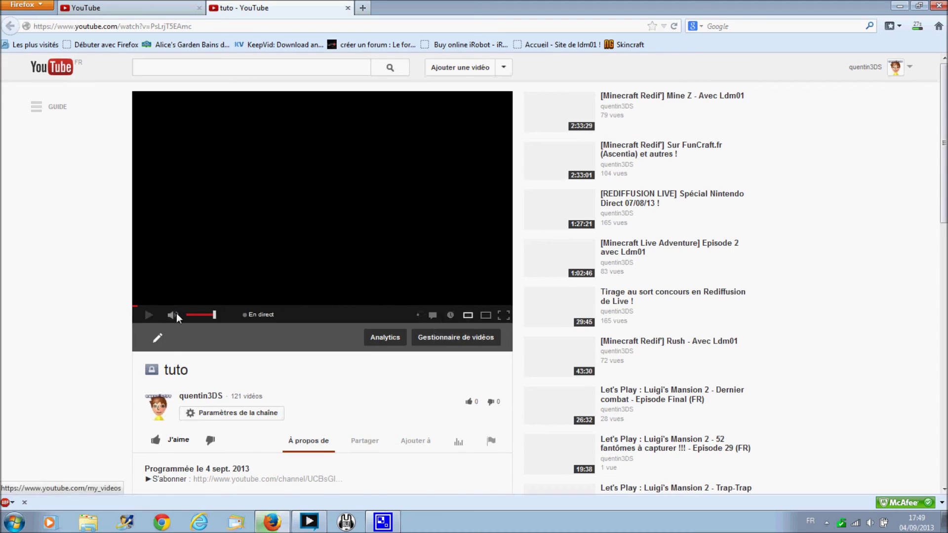
pyautogui.click(348, 7)
# Examine the stream status rating and its warning text, along with the remaining control room sections
pyautogui.scroll(-8, 517, 255)
pyautogui.scroll(5, 518, 255)
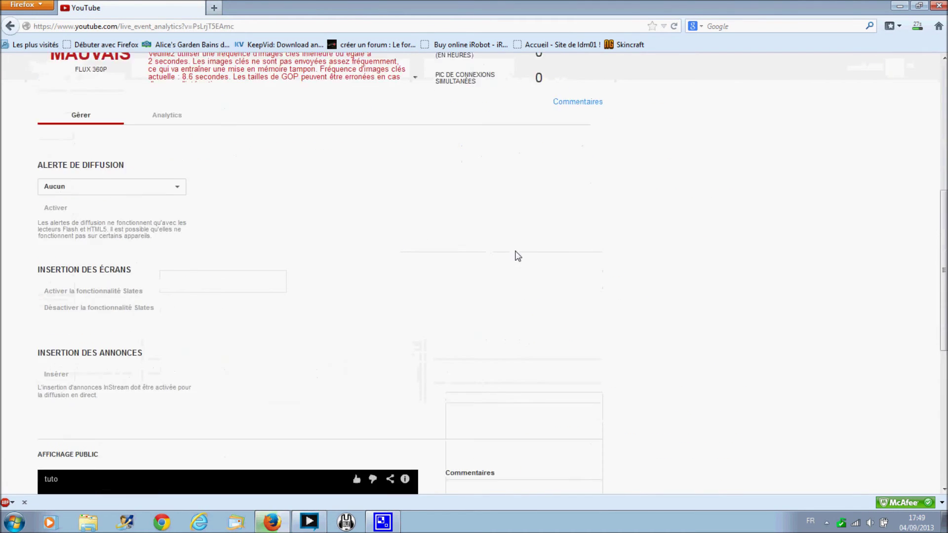
pyautogui.moveTo(42, 219); pyautogui.dragTo(123, 264)
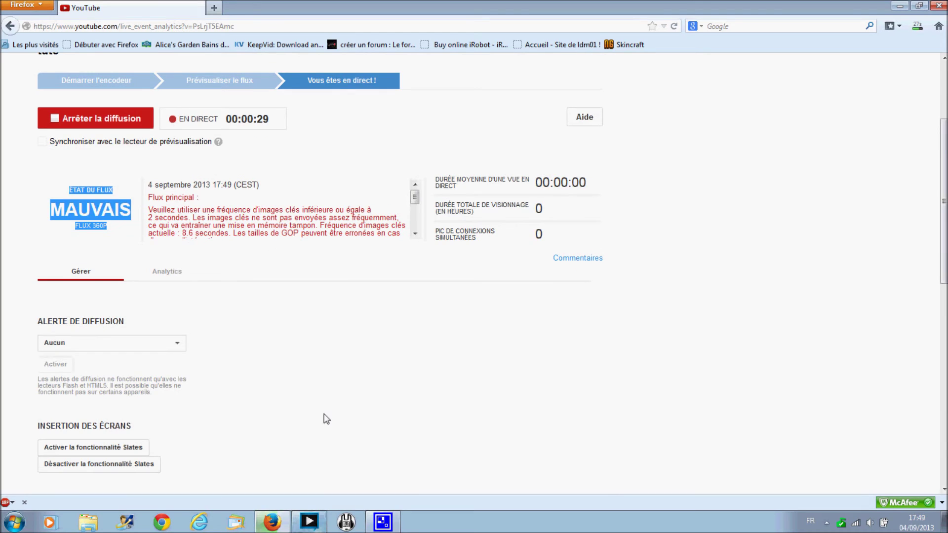
pyautogui.scroll(-7, 332, 391)
pyautogui.scroll(5, 333, 381)
pyautogui.scroll(3, 330, 395)
pyautogui.scroll(-2, 321, 417)
pyautogui.scroll(7, 301, 430)
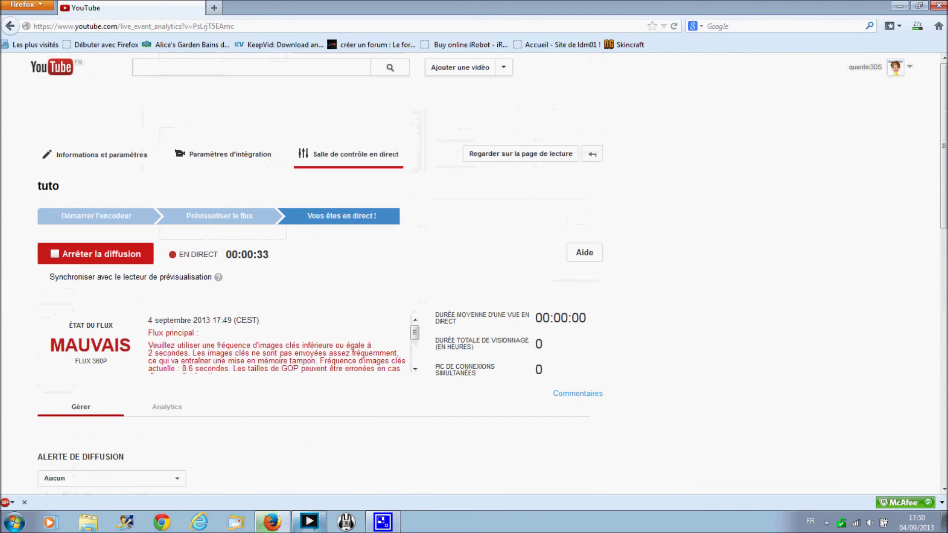
# Compare XSplit Broadcaster's streaming window with the control room's Flux principal message and Affichage public player
pyautogui.click(311, 520)
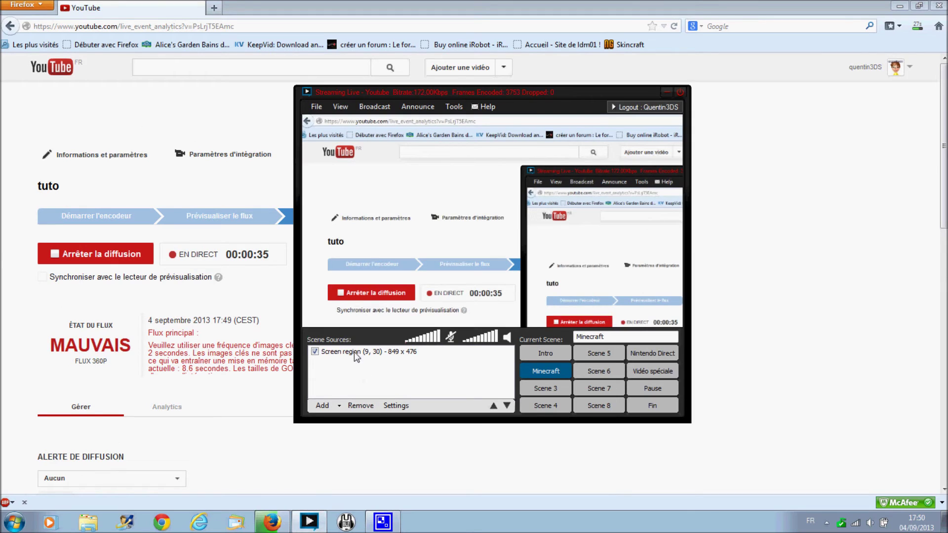
pyautogui.click(264, 345)
pyautogui.scroll(-15, 227, 395)
pyautogui.scroll(15, 231, 381)
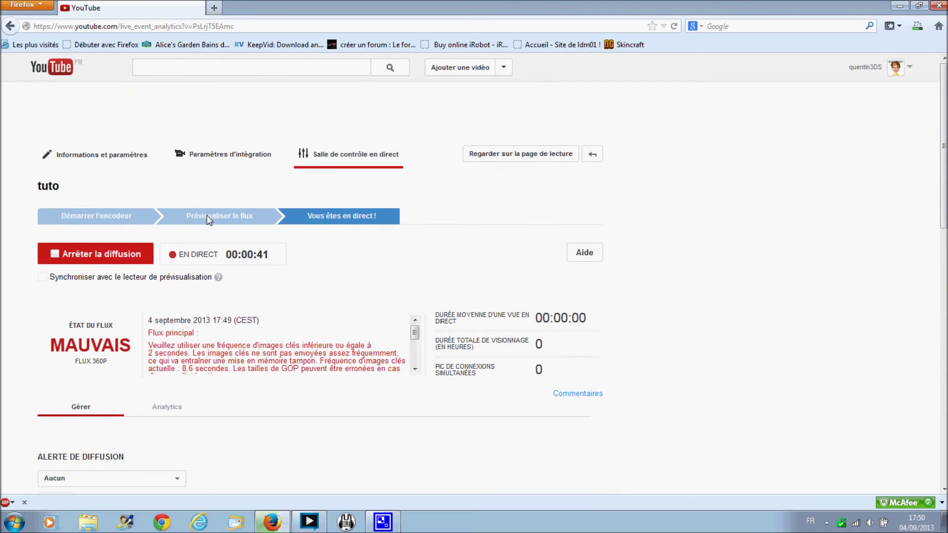
pyautogui.moveTo(409, 337); pyautogui.dragTo(423, 367)
pyautogui.scroll(-12, 594, 313)
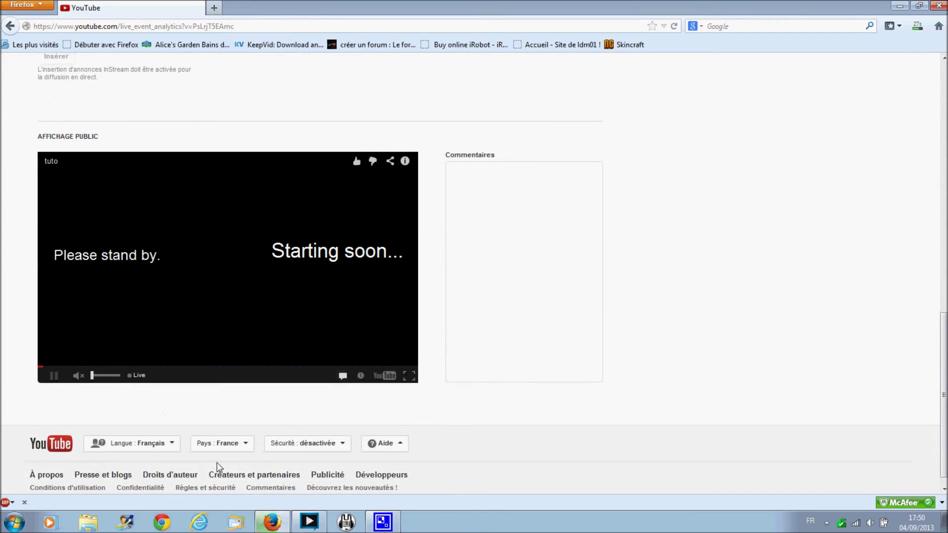
pyautogui.click(310, 527)
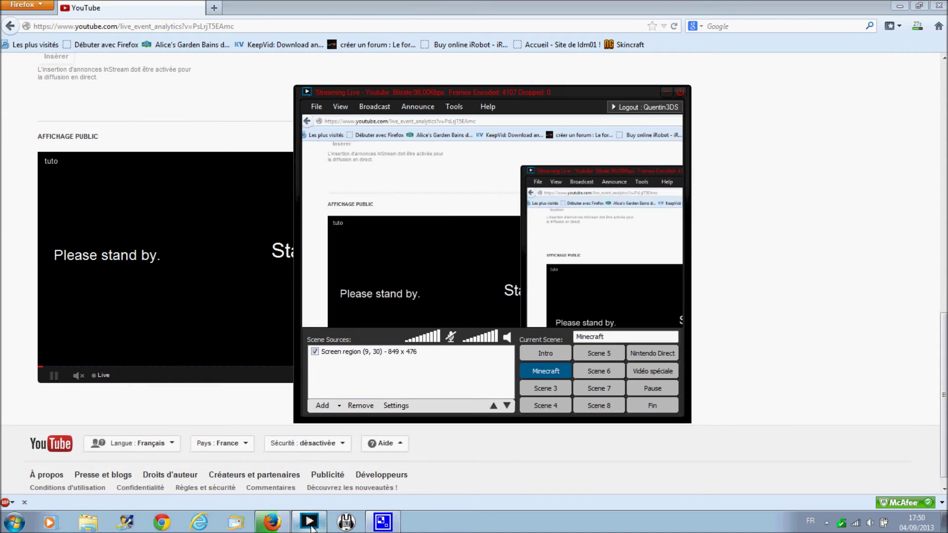
pyautogui.click(311, 527)
pyautogui.click(311, 527)
pyautogui.click(214, 406)
pyautogui.scroll(10, 232, 395)
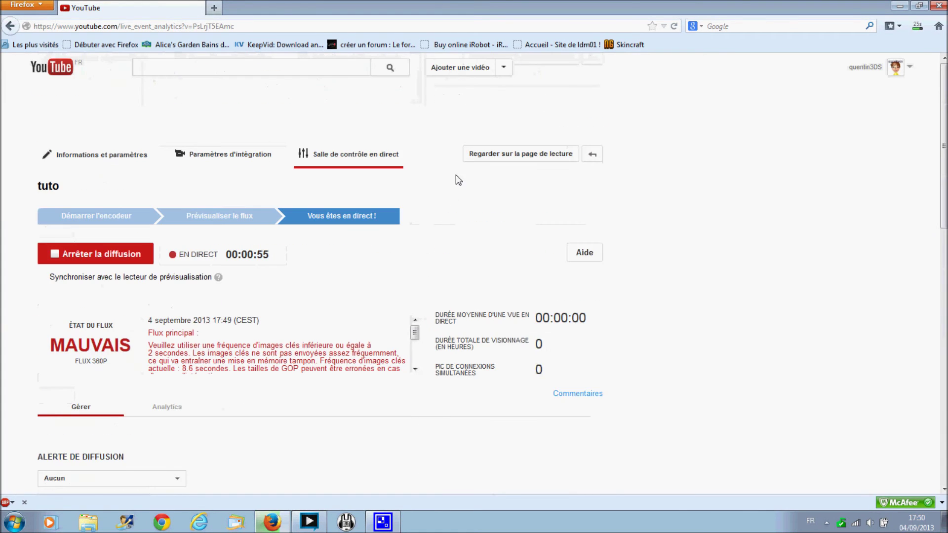
# Open the event's playback page in a new tab and switch to it to watch the live stream
pyautogui.rightClick(496, 153)
pyautogui.click(514, 159)
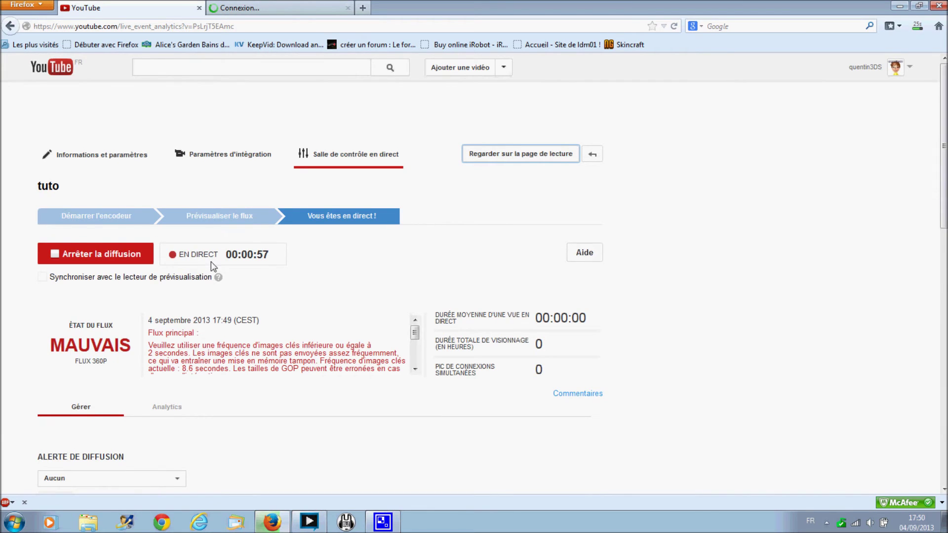
pyautogui.scroll(-12, 296, 321)
pyautogui.click(239, 6)
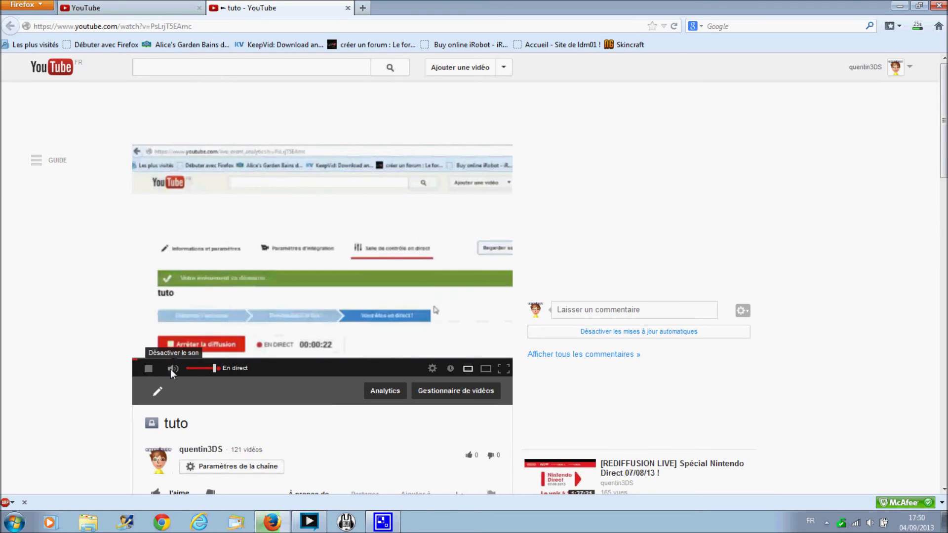
# Switch to XSplit Broadcaster and add a screen region source covering the whole 1600 x 900 desktop to the Minecraft scene
pyautogui.click(309, 522)
pyautogui.click(322, 405)
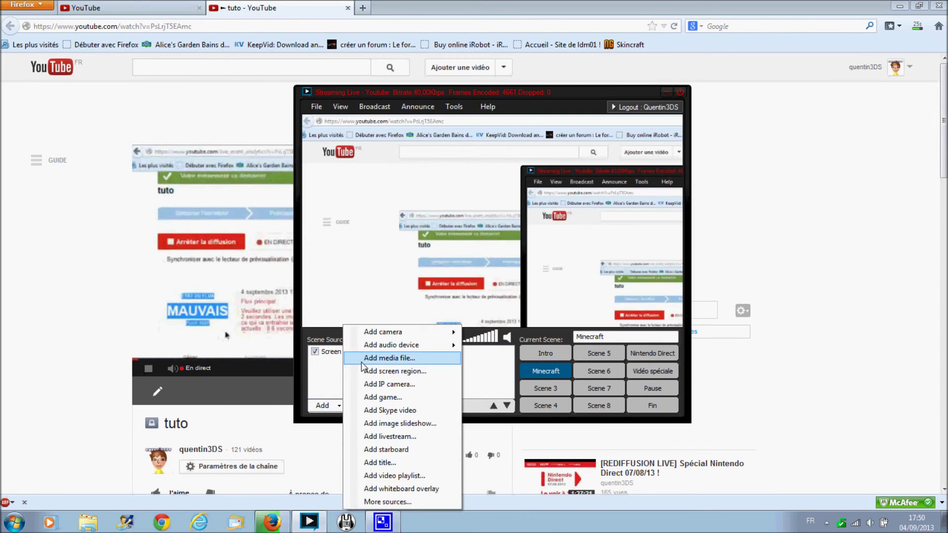
pyautogui.click(368, 384)
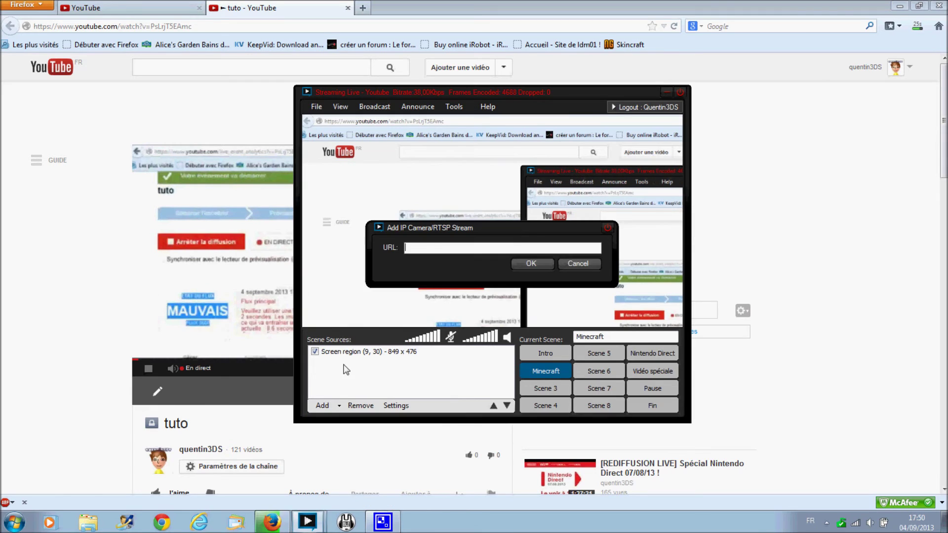
pyautogui.click(576, 263)
pyautogui.click(338, 405)
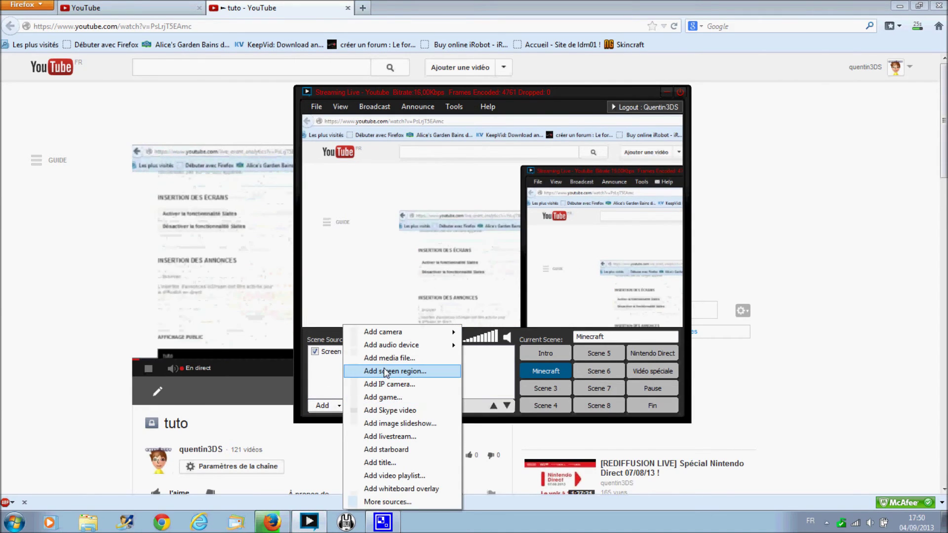
pyautogui.click(380, 370)
pyautogui.moveTo(0, 0); pyautogui.dragTo(947, 532)
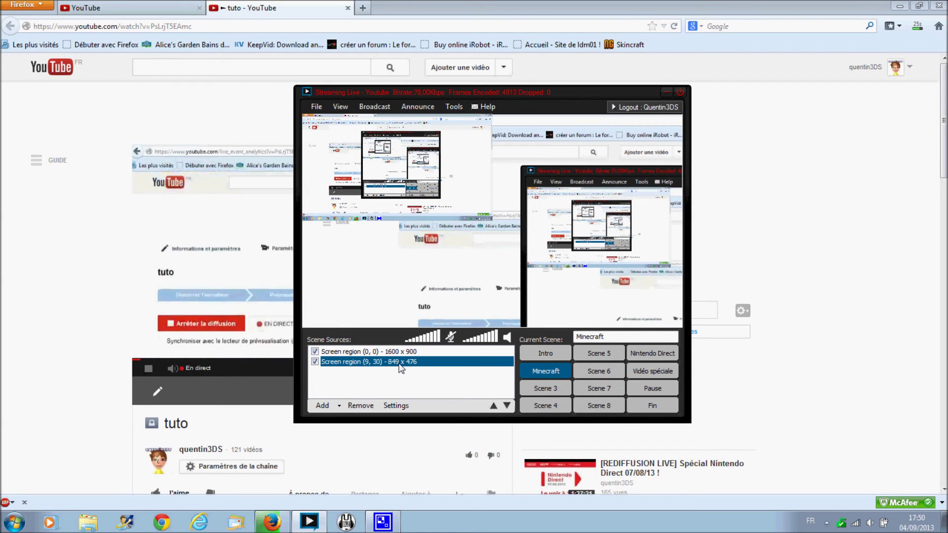
# Enlarge the full-desktop screen region so it fills the whole scene preview, and select it in the scene sources
pyautogui.click(432, 248)
pyautogui.click(488, 222)
pyautogui.click(368, 352)
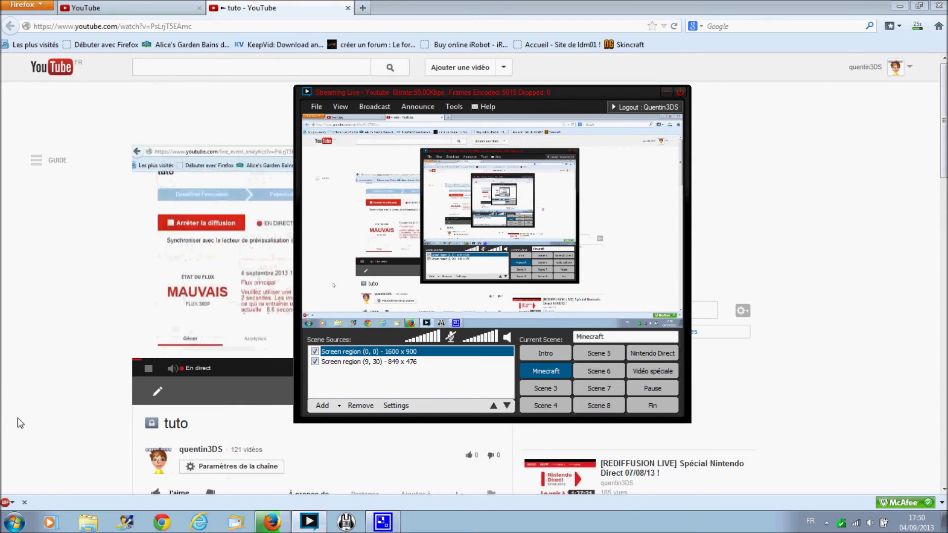
# Return to the live control room in the browser, check its public player and close the event's playback page tab
pyautogui.click(104, 142)
pyautogui.click(131, 5)
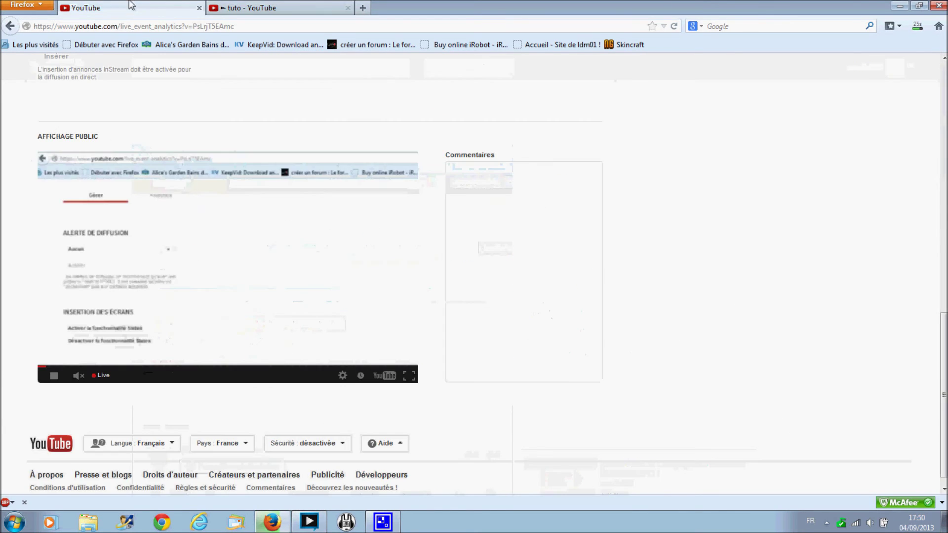
pyautogui.click(342, 376)
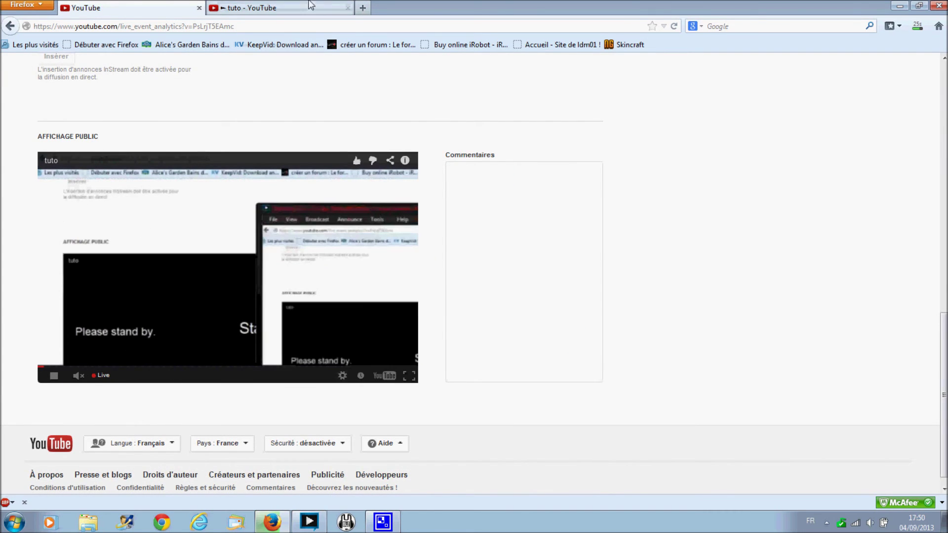
pyautogui.click(348, 8)
# Examine the control room's alert, slate and ad insertion sections together with the Affichage public player
pyautogui.scroll(10, 533, 238)
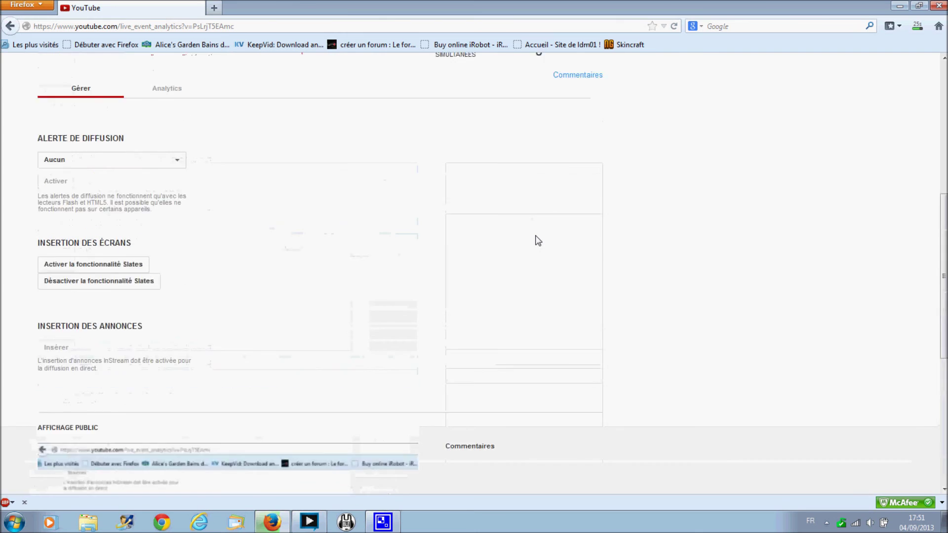
pyautogui.scroll(-7, 532, 241)
pyautogui.scroll(8, 527, 242)
pyautogui.scroll(-8, 525, 247)
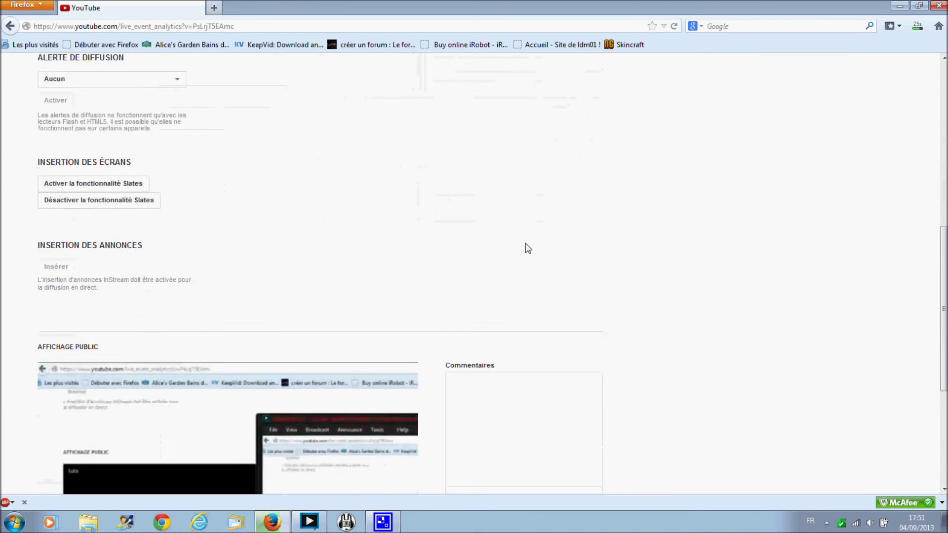
pyautogui.scroll(-3, 577, 390)
pyautogui.scroll(10, 607, 387)
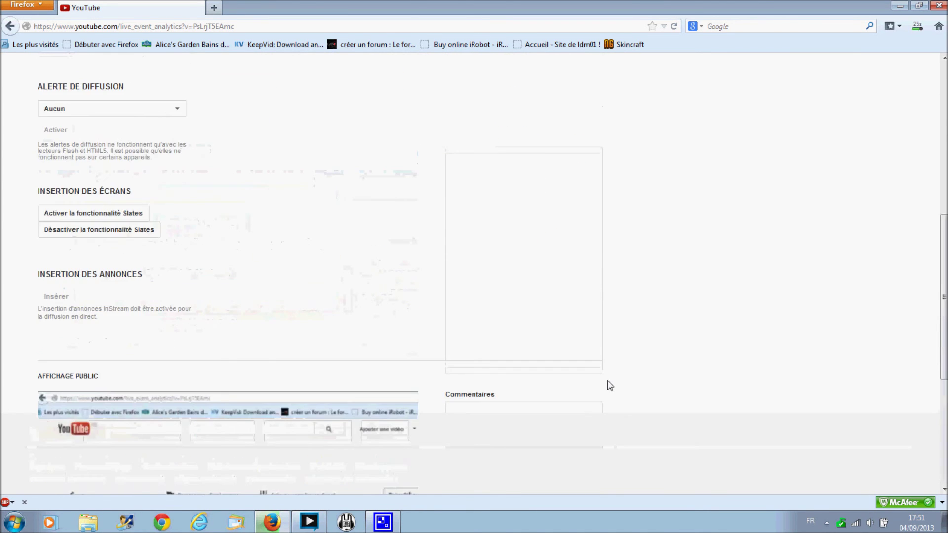
pyautogui.scroll(-10, 522, 441)
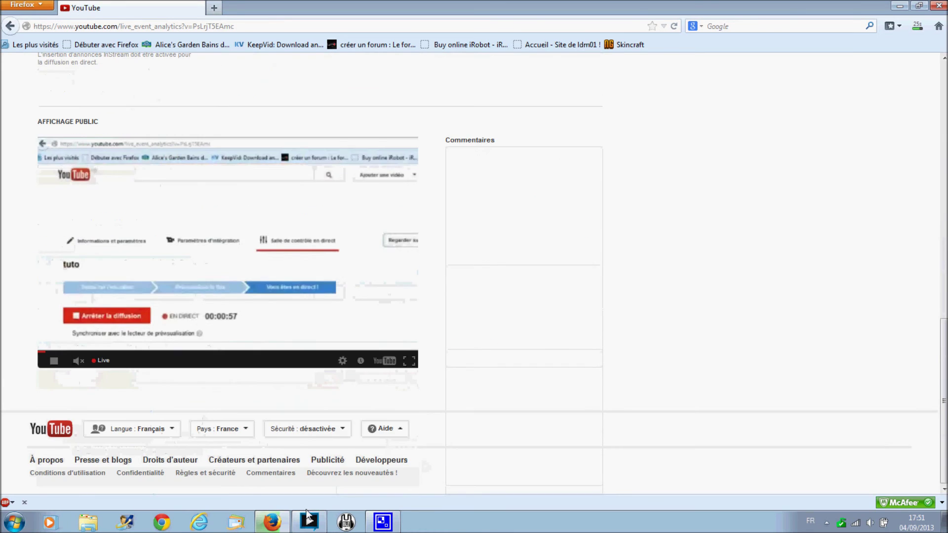
# Switch to XSplit Broadcaster and stop the Youtube broadcast
pyautogui.hotkey('alt', 'Tab')
pyautogui.click(375, 107)
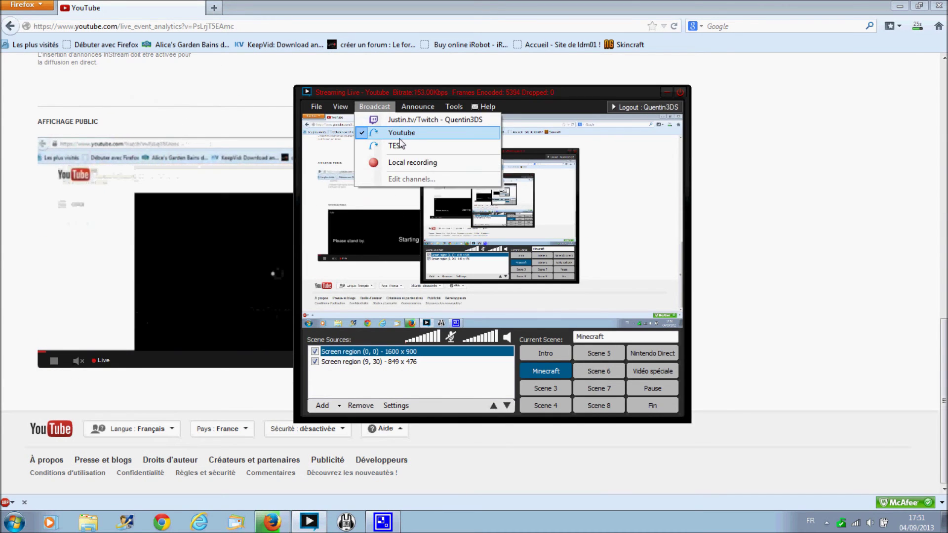
pyautogui.click(405, 119)
# Set XSplit's view resolution to 1280 x 720 - 720p HDTV (video) (16:9)
pyautogui.click(316, 108)
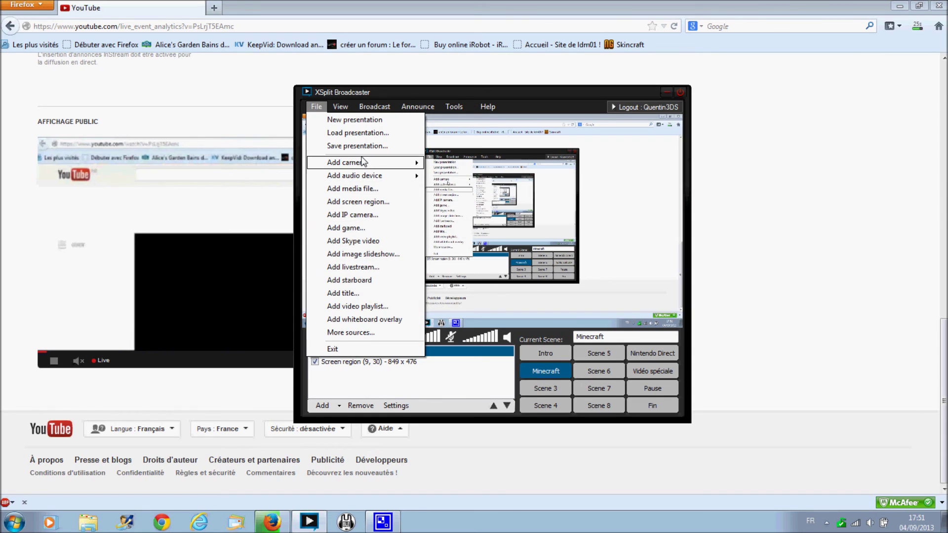
pyautogui.click(340, 106)
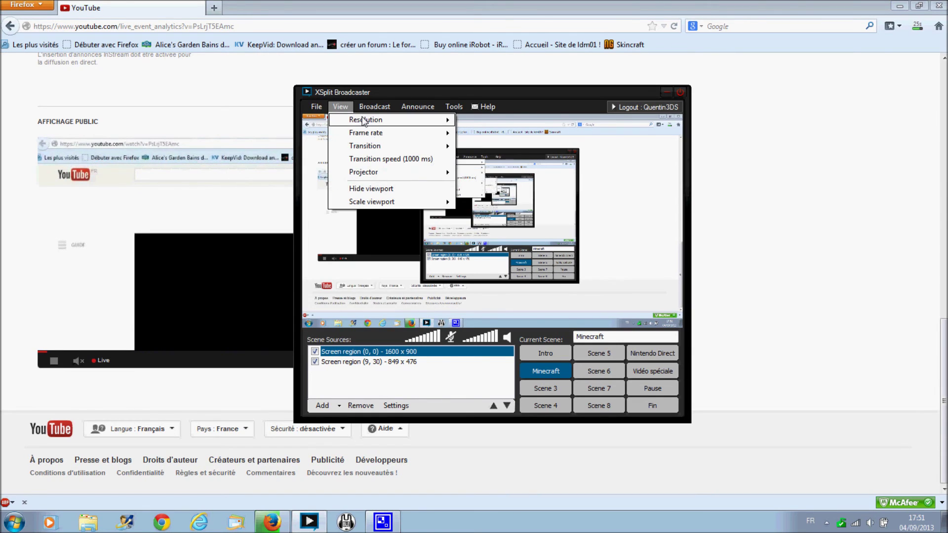
pyautogui.moveTo(364, 122)
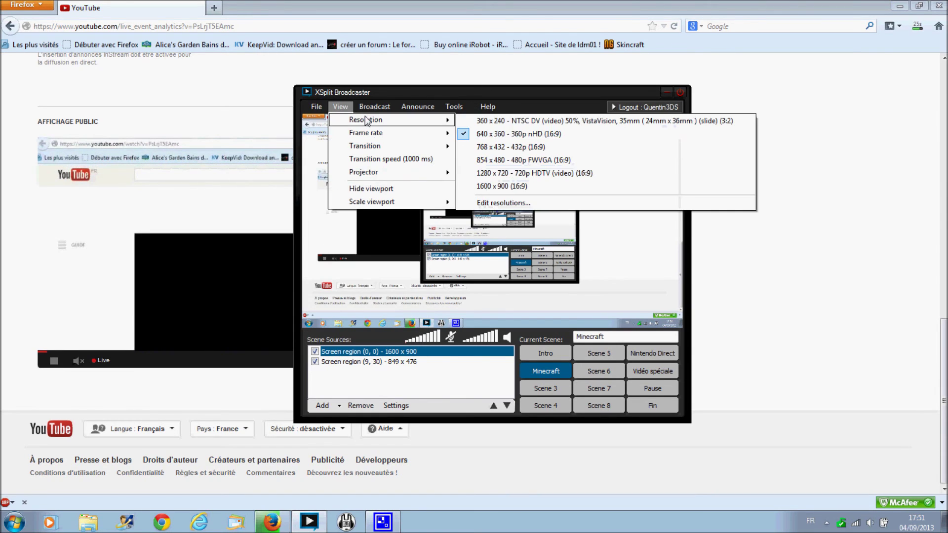
pyautogui.click(549, 174)
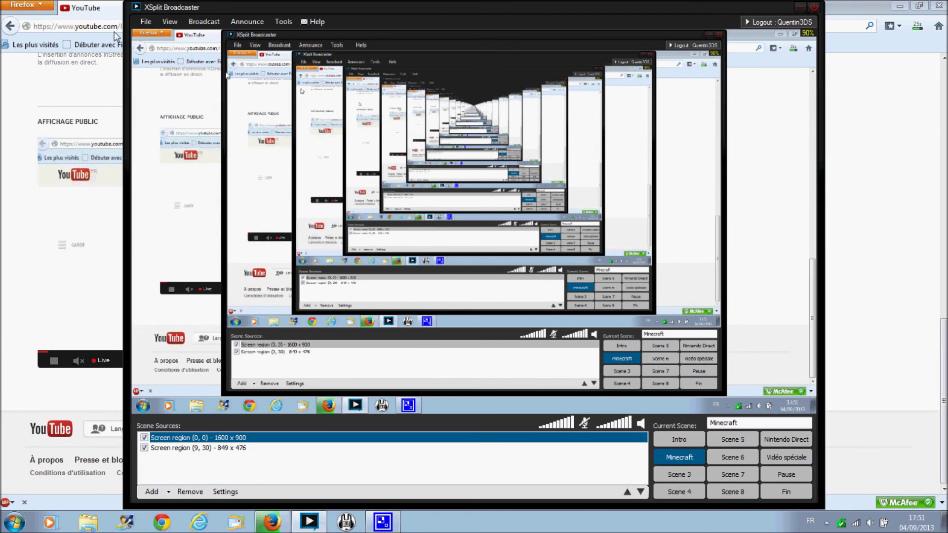
# Set XSplit's view resolution back to 640 x 360 - 360p nHD (16:9)
pyautogui.click(170, 22)
pyautogui.moveTo(172, 35)
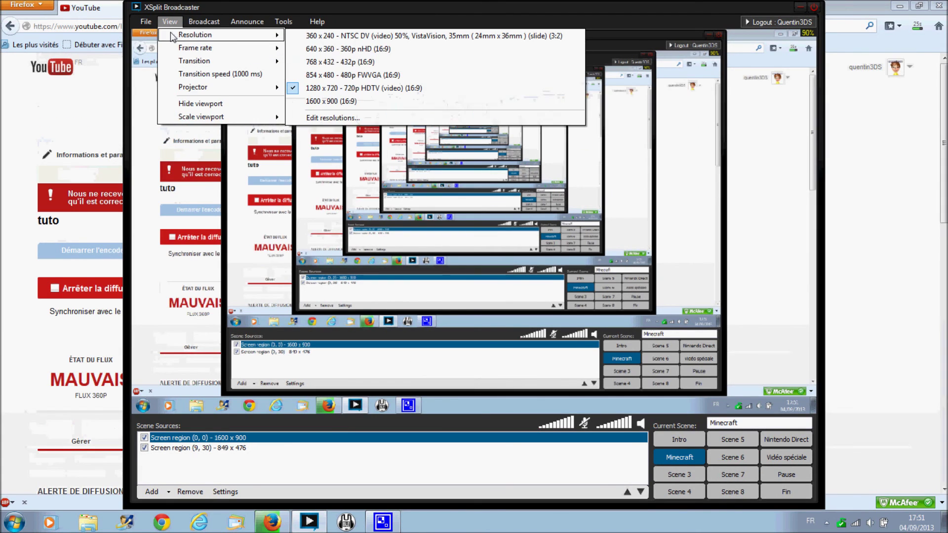
pyautogui.click(325, 49)
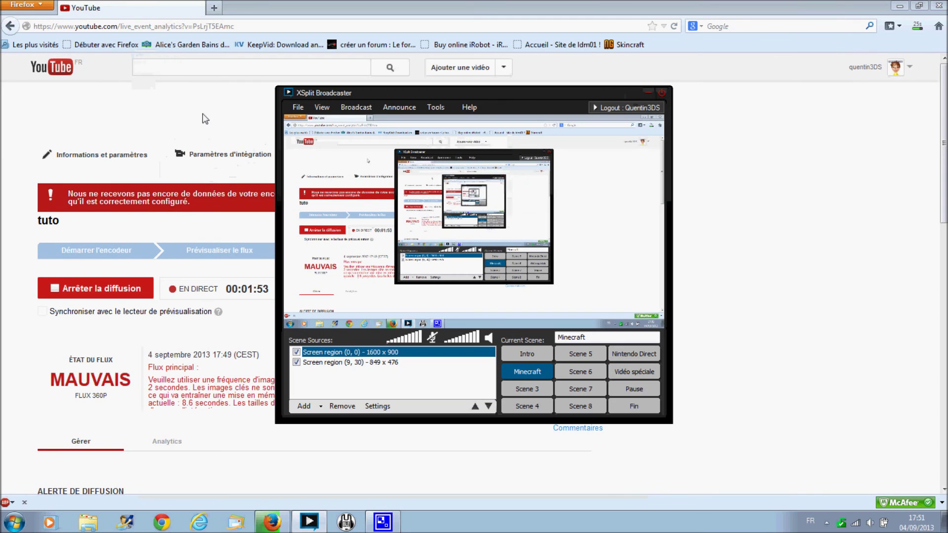
# Return to the browser and examine the control room's encoder alert, stream status and public player
pyautogui.click(223, 252)
pyautogui.moveTo(68, 194); pyautogui.dragTo(239, 211)
pyautogui.click(469, 241)
pyautogui.scroll(-12, 469, 244)
pyautogui.scroll(4, 269, 323)
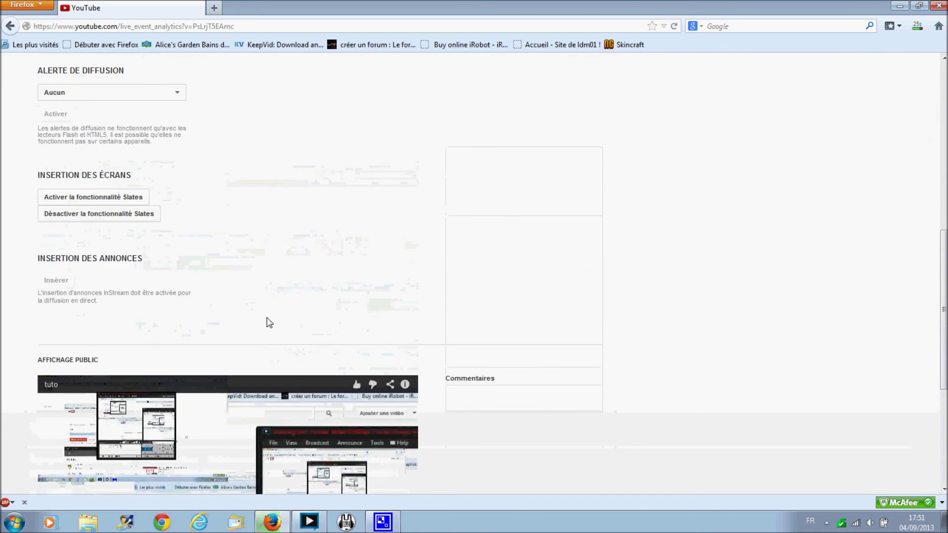
pyautogui.scroll(6, 269, 322)
pyautogui.scroll(-5, 270, 381)
pyautogui.scroll(5, 269, 386)
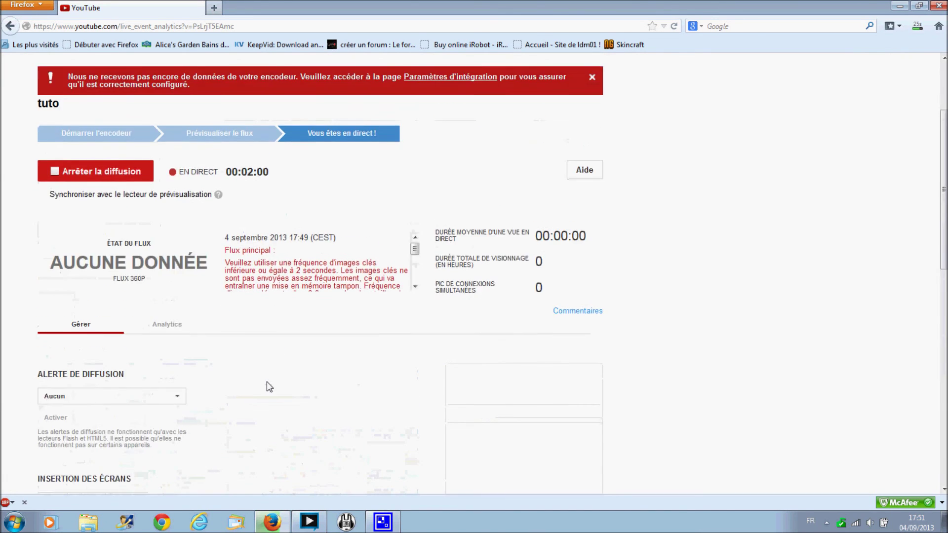
# Stop the tuto event's live broadcast from the control room and confirm the stop
pyautogui.scroll(3, 269, 386)
pyautogui.click(124, 287)
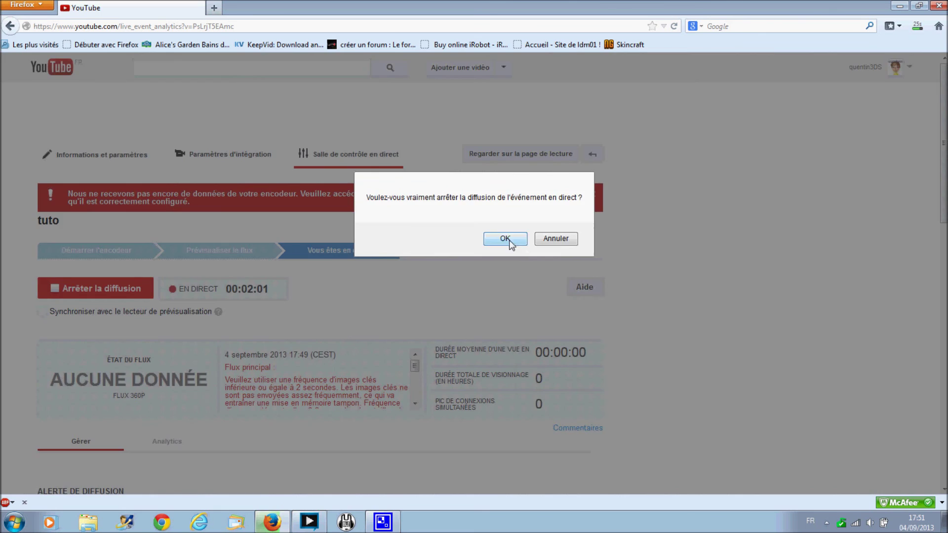
pyautogui.click(491, 240)
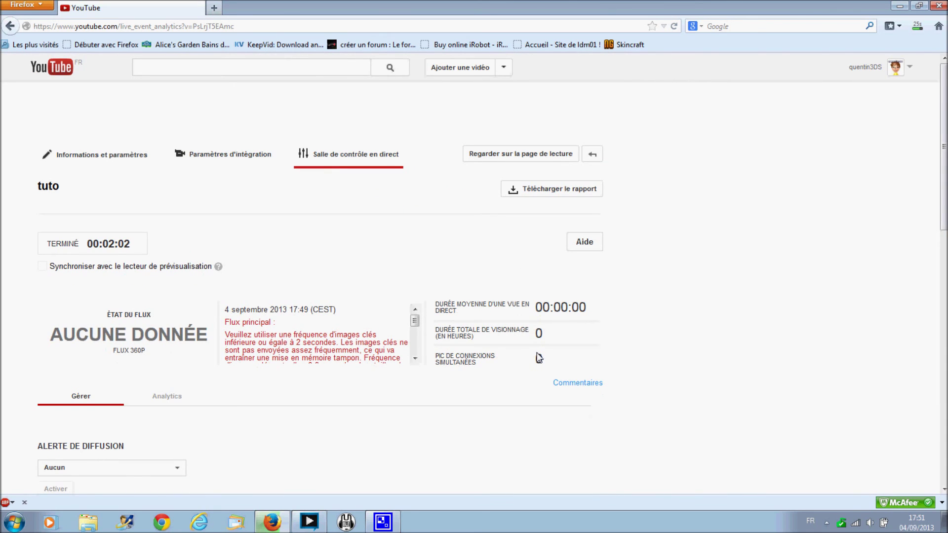
# Look at the XSplit window, then return to the browser and check the ended event's Affichage public player
pyautogui.click(325, 526)
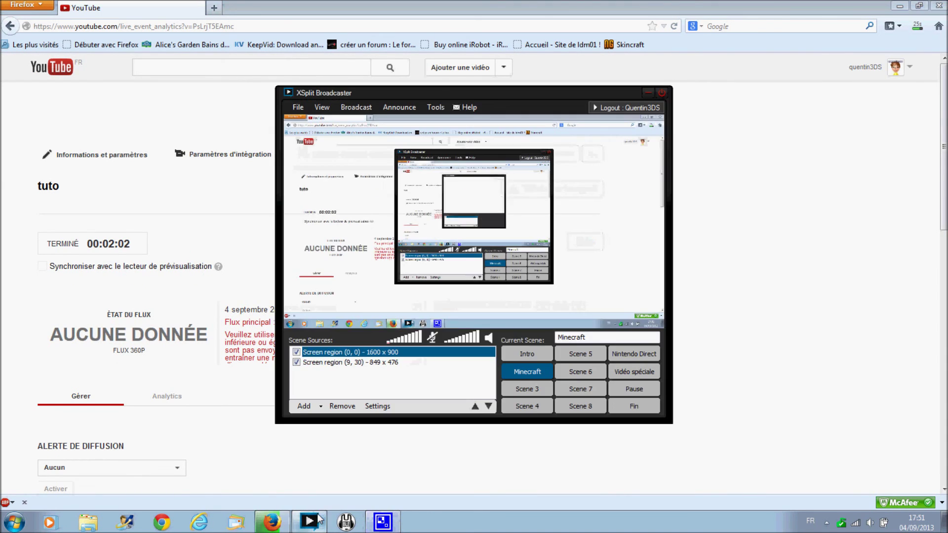
pyautogui.click(223, 392)
pyautogui.scroll(-5, 487, 305)
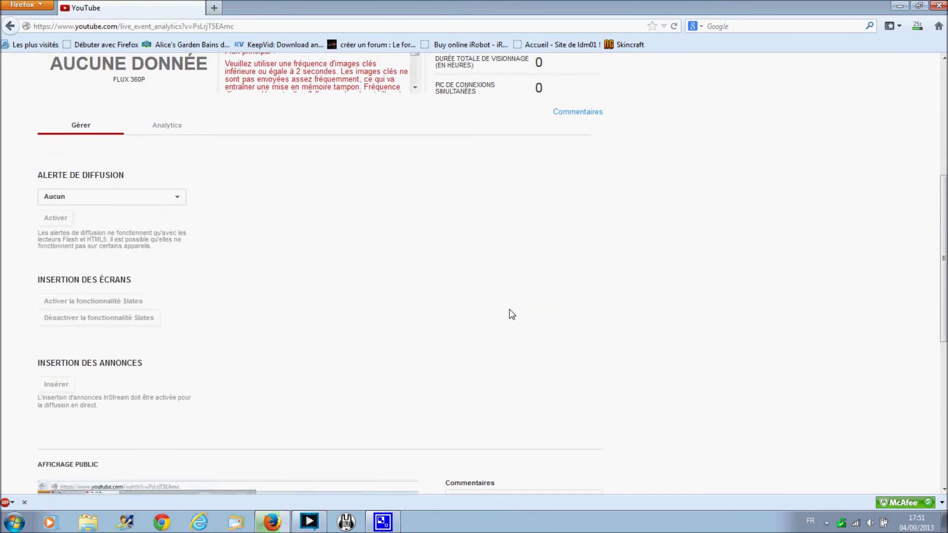
pyautogui.scroll(-5, 511, 314)
pyautogui.click(342, 433)
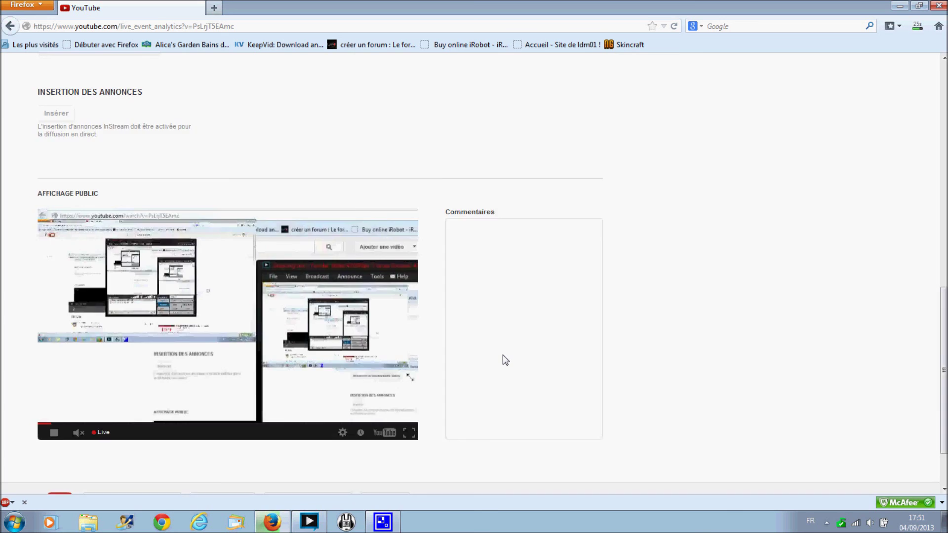
# Open the ended event's playback page in a new tab, check the recorded replay and close the tab
pyautogui.scroll(10, 503, 355)
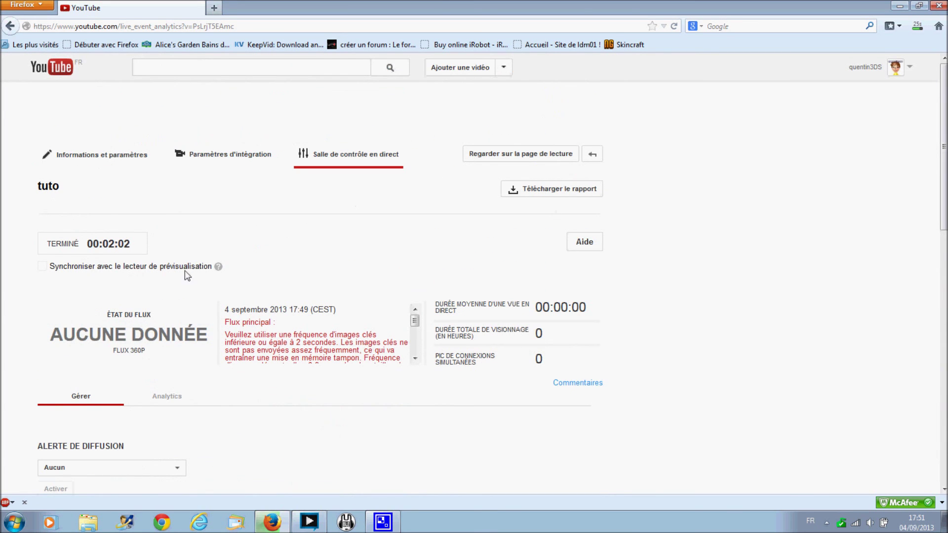
pyautogui.rightClick(536, 156)
pyautogui.click(612, 161)
pyautogui.click(269, 9)
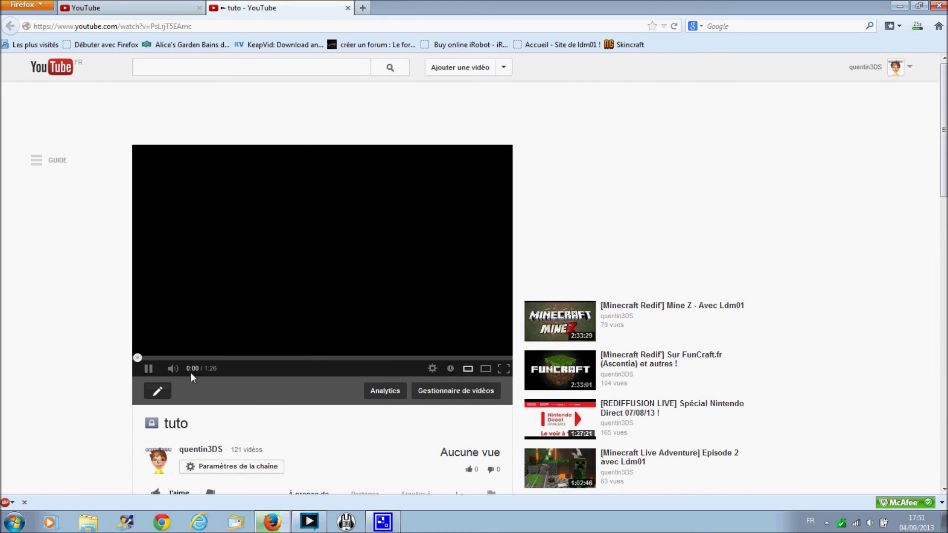
pyautogui.scroll(-5, 277, 390)
pyautogui.scroll(5, 286, 395)
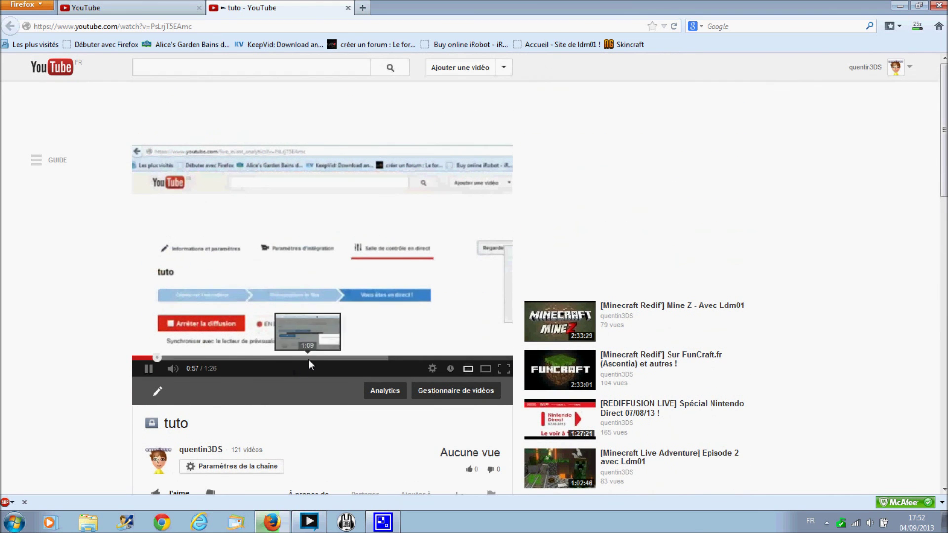
pyautogui.click(348, 8)
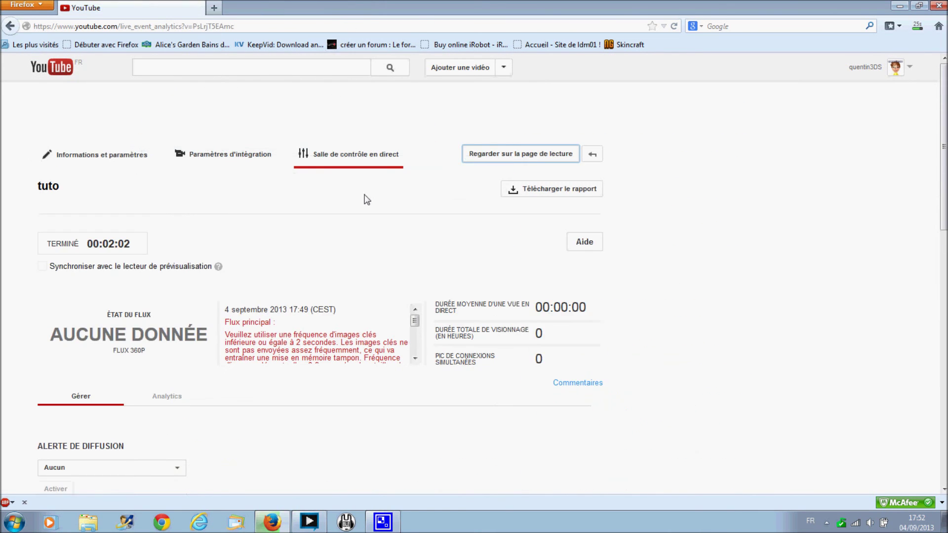
# Review the ended event's control room once more, including its public player, final duration and stream status
pyautogui.scroll(-10, 368, 200)
pyautogui.click(342, 364)
pyautogui.click(342, 364)
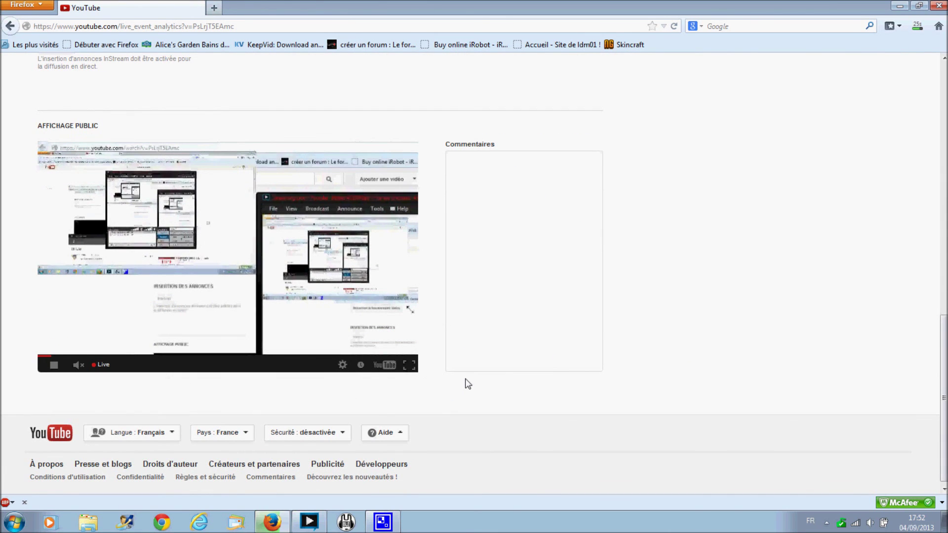
pyautogui.scroll(10, 467, 384)
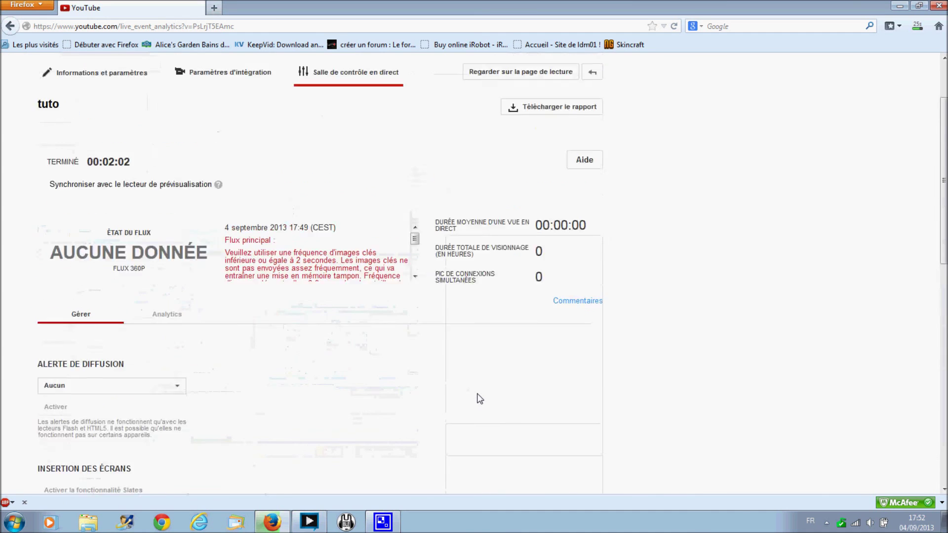
pyautogui.scroll(-10, 479, 399)
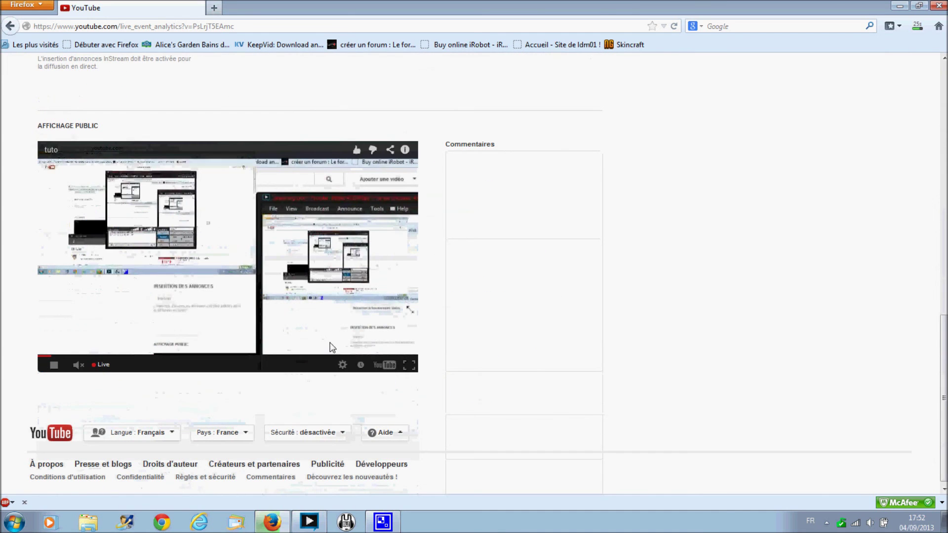
pyautogui.click(296, 517)
pyautogui.click(296, 517)
pyautogui.scroll(10, 461, 423)
pyautogui.scroll(3, 462, 425)
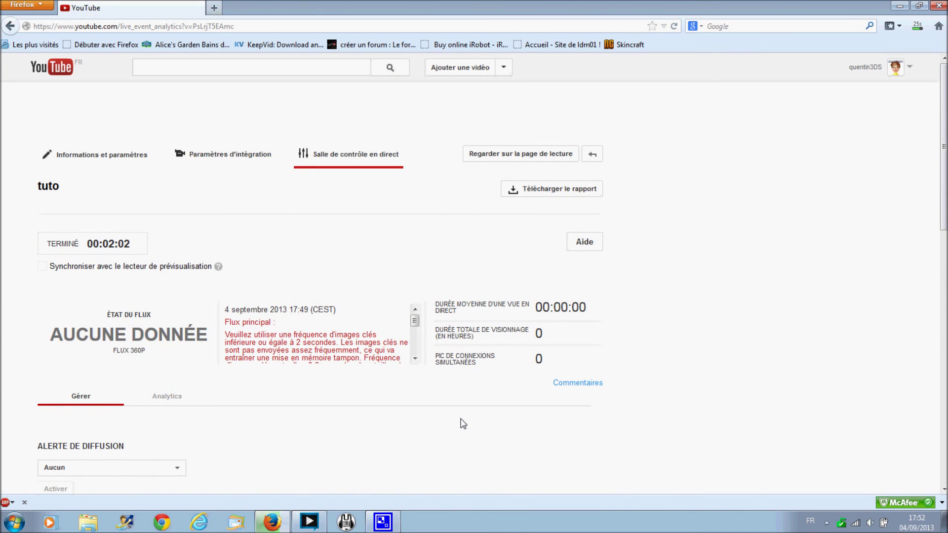
# Minimize the browser window to show the desktop
pyautogui.click(905, 6)
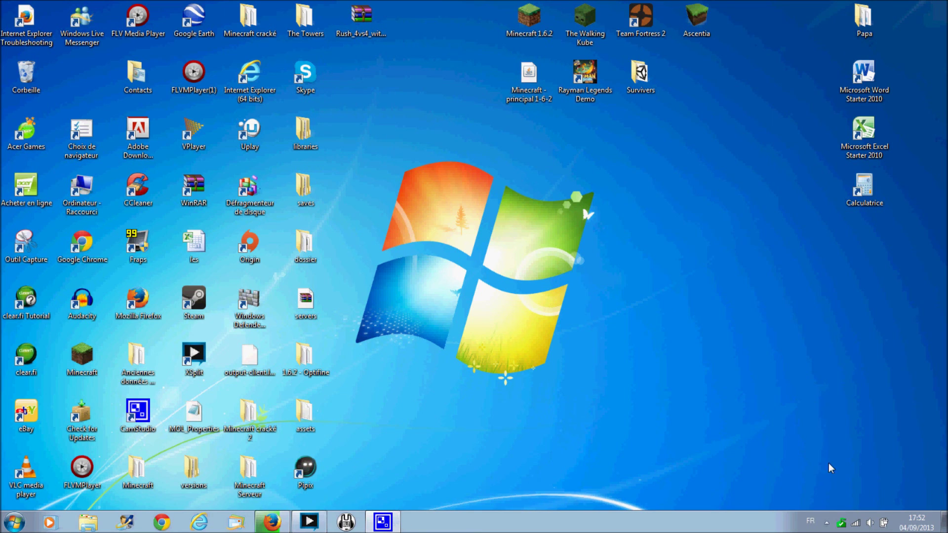
pyautogui.click(826, 522)
pyautogui.click(825, 522)
pyautogui.click(826, 522)
pyautogui.click(825, 522)
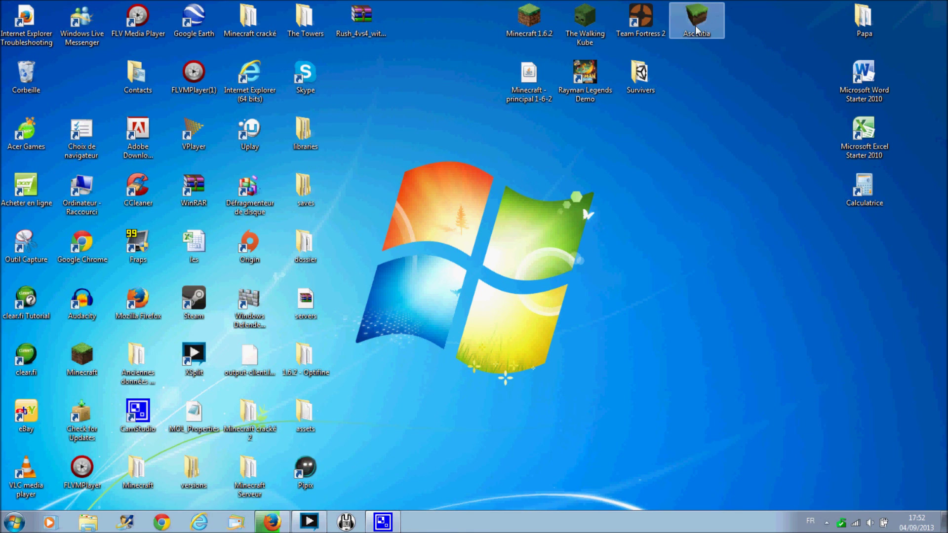